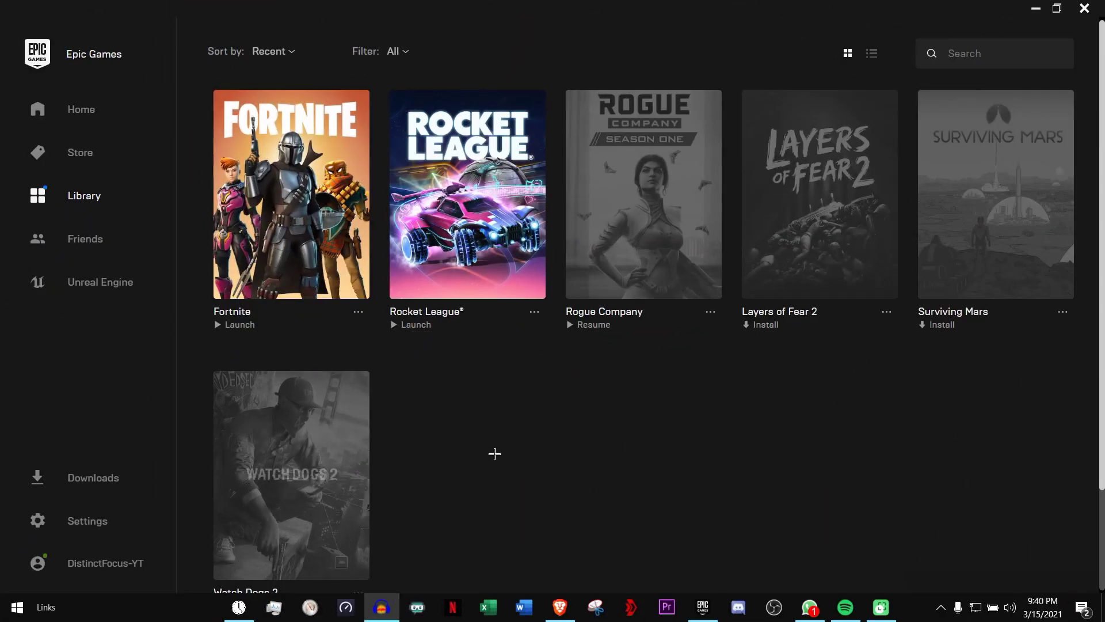
# Enable Additional Command Line Arguments for Fortnite in the launcher's game management settings
pyautogui.click(92, 521)
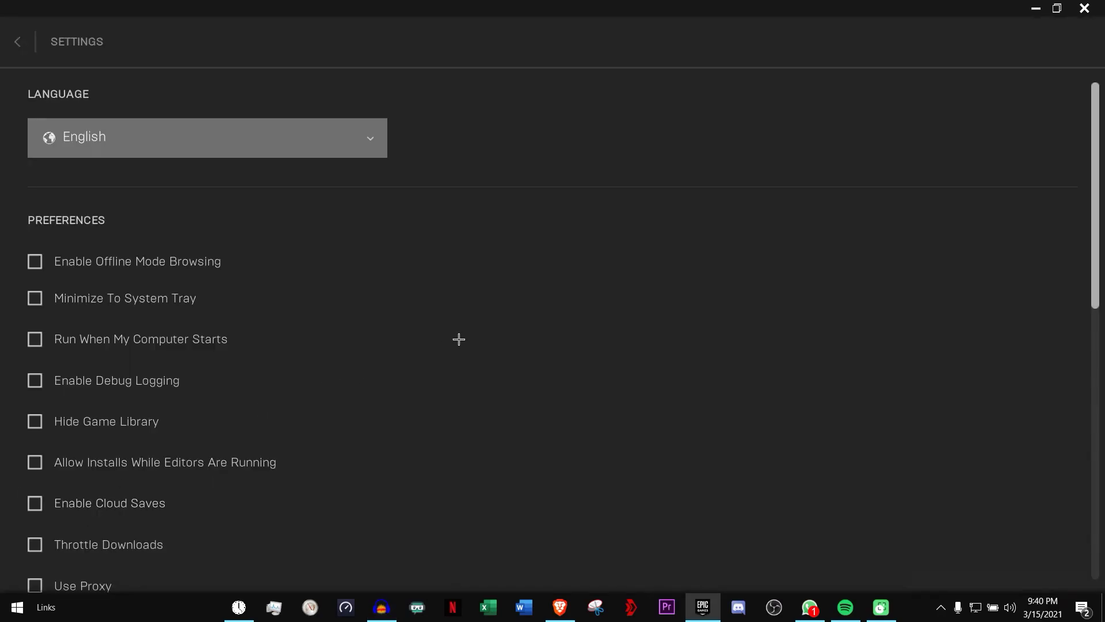
pyautogui.scroll(-15, 459, 339)
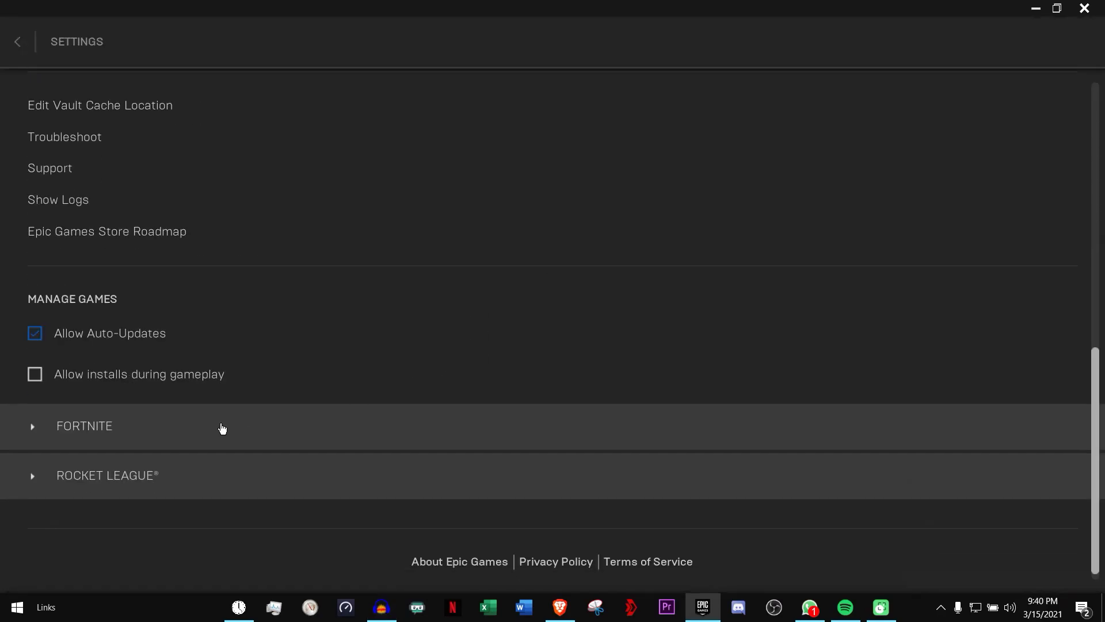
pyautogui.click(95, 429)
pyautogui.scroll(-2, 247, 403)
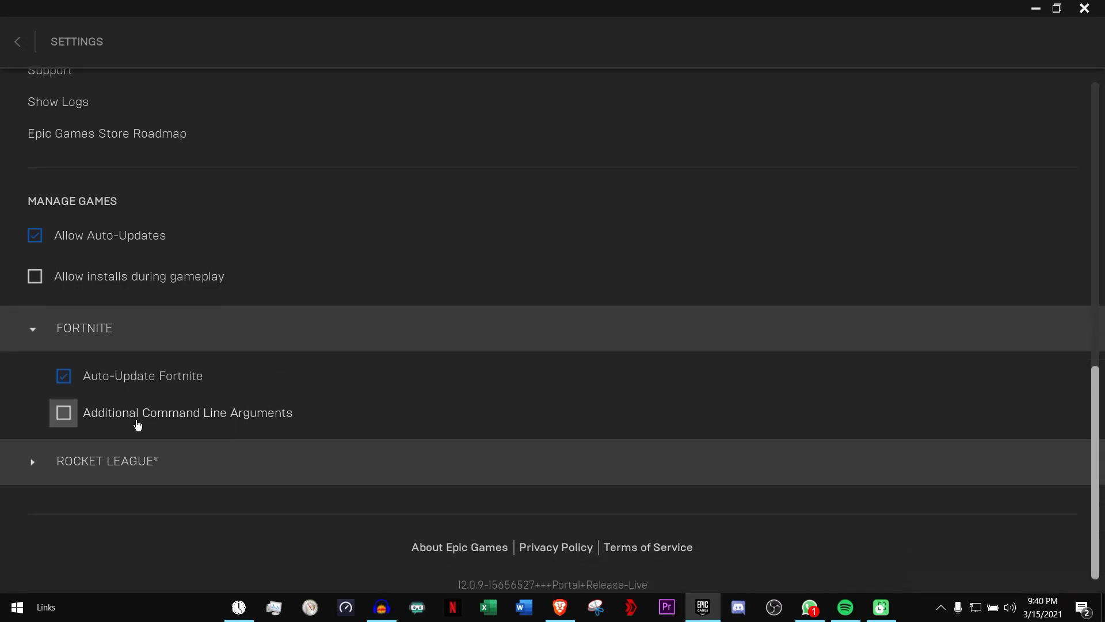
pyautogui.click(179, 421)
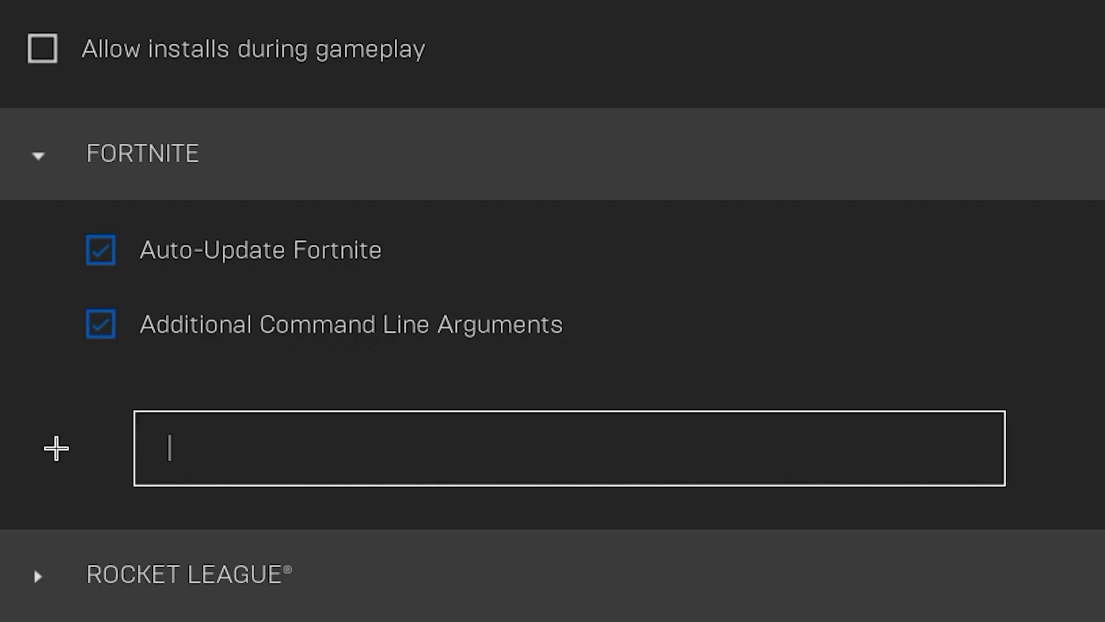
# Enter "-USEALLAVAILABLECORES -NOSPLASH -LANPLAY -NOTEXTURESTREAMING" as Fortnite's additional command line arguments
pyautogui.write('-USEALLAVAILABLECORES -NOSPLASH -LANPLAY -NOTEXTURESTREAMING')
pyautogui.hotkey('ctrl', 'a')
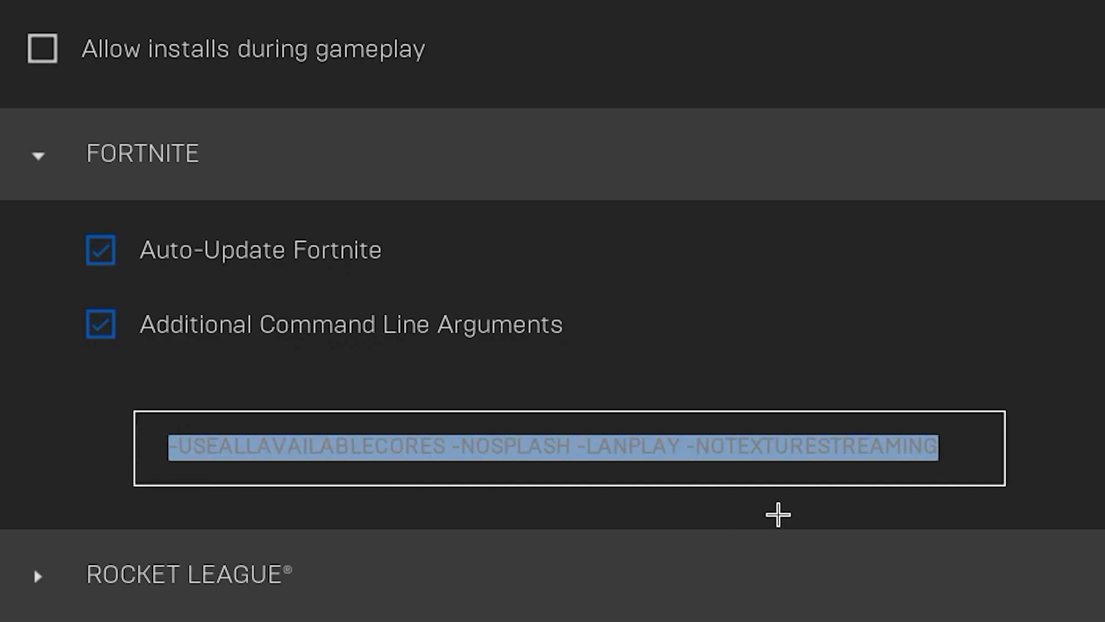
pyautogui.click(853, 452)
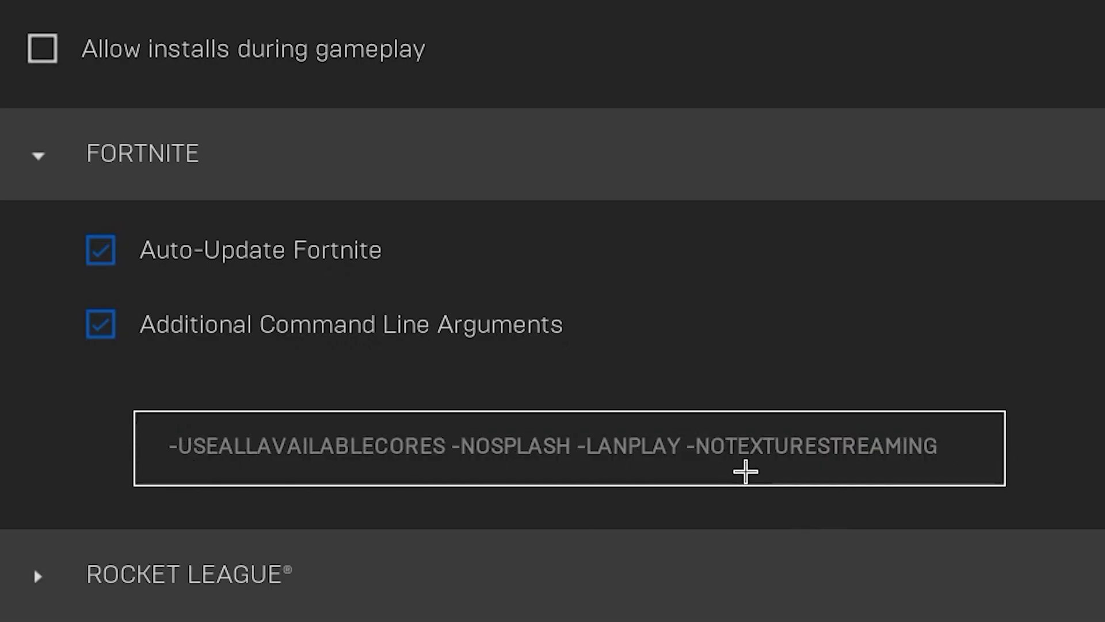
pyautogui.moveTo(955, 451); pyautogui.dragTo(719, 455)
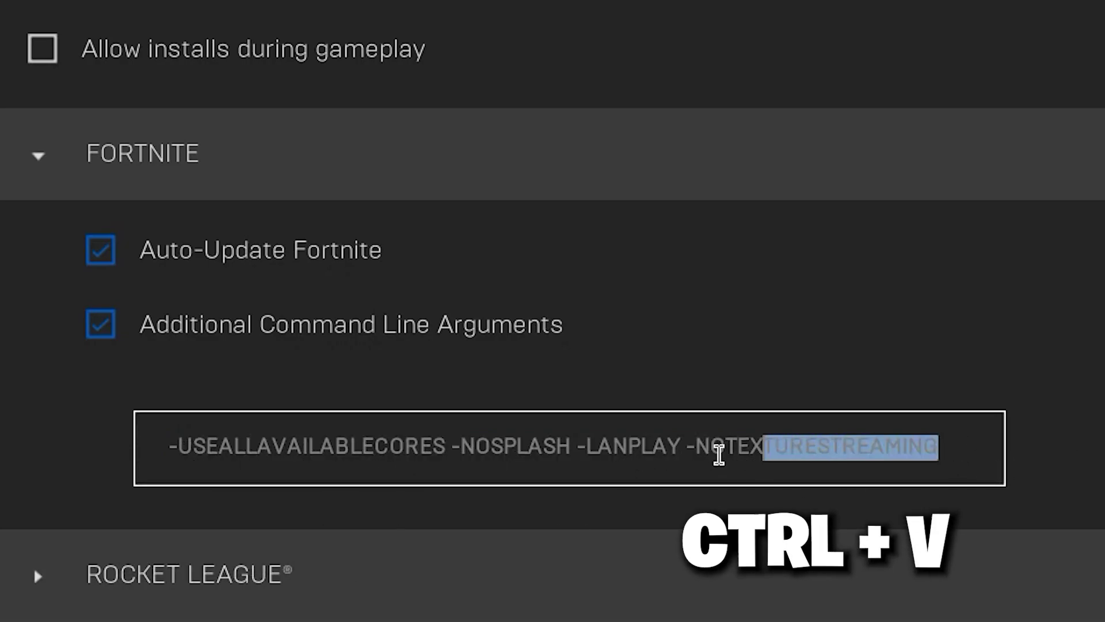
pyautogui.write('TURESTREAMING')
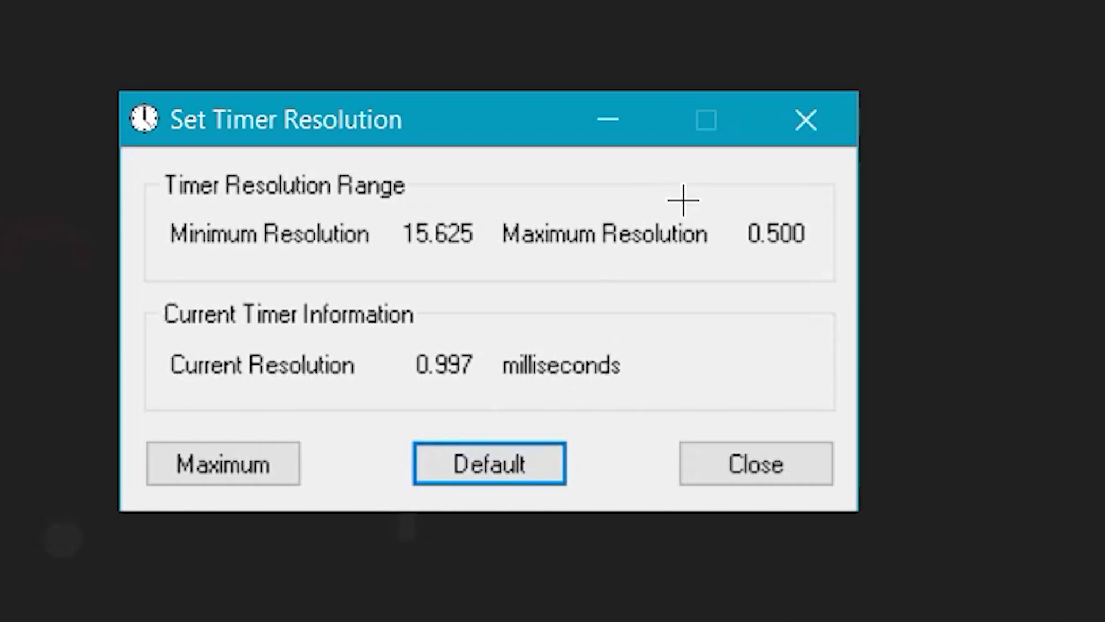
# Switch to Set Timer Resolution and set the system timer to its maximum resolution
pyautogui.click(253, 464)
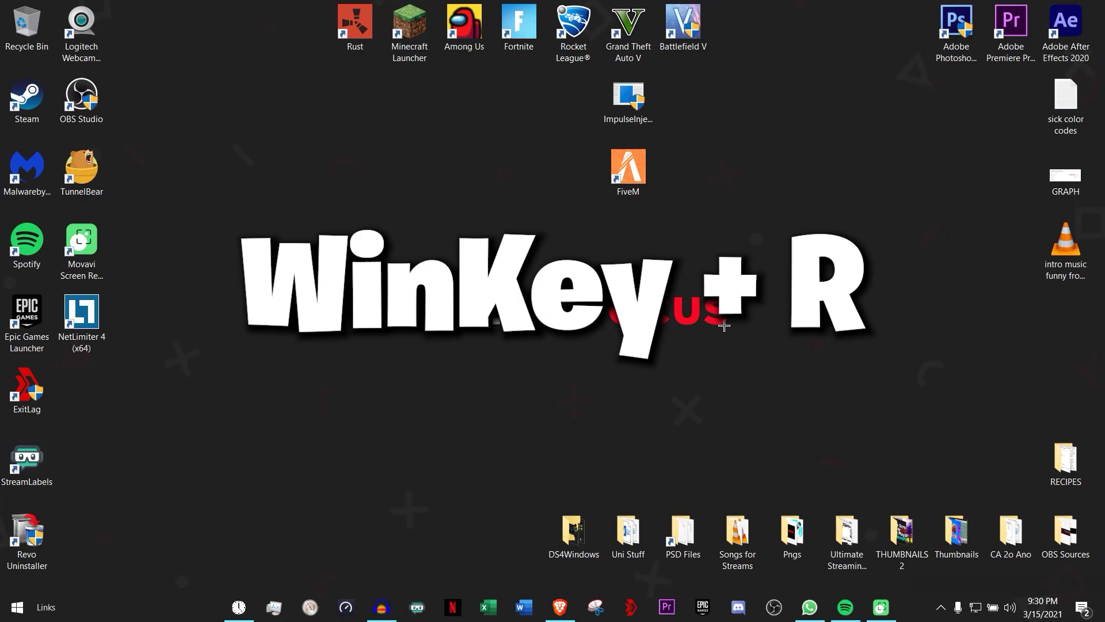
# Open the user's temporary files folder by running %temp%
pyautogui.press('super+r')
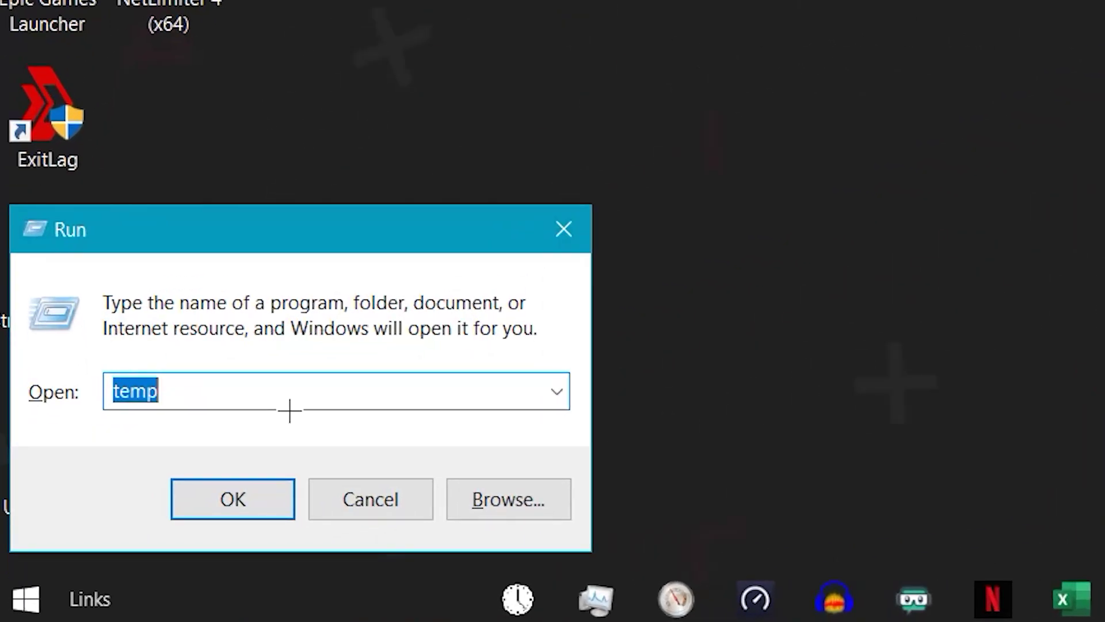
pyautogui.write('%temp')
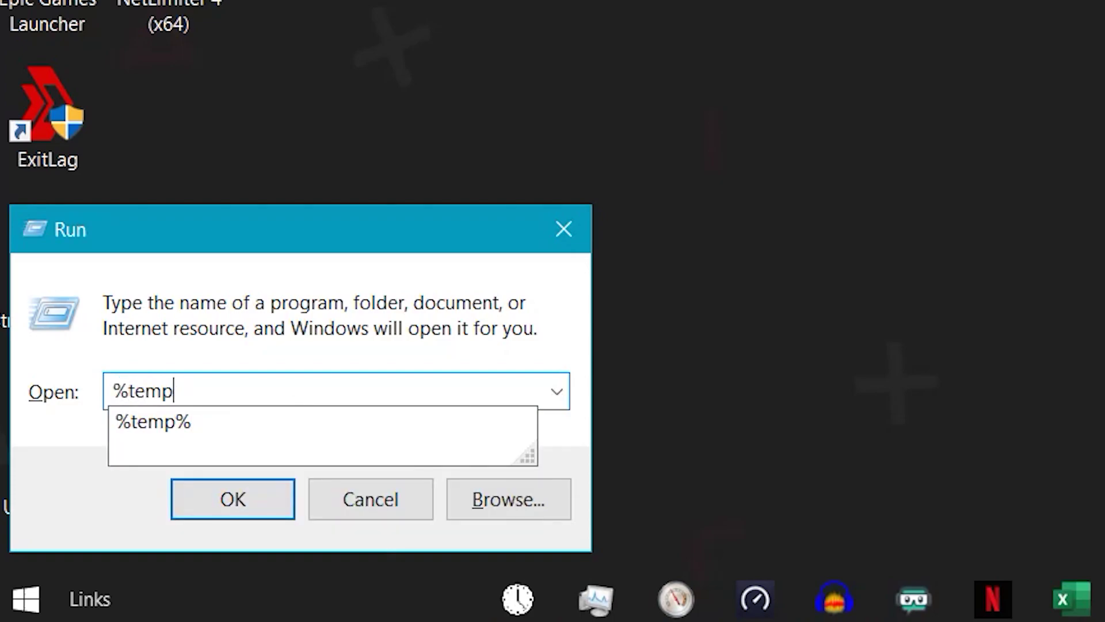
pyautogui.click(289, 412)
pyautogui.press('Return')
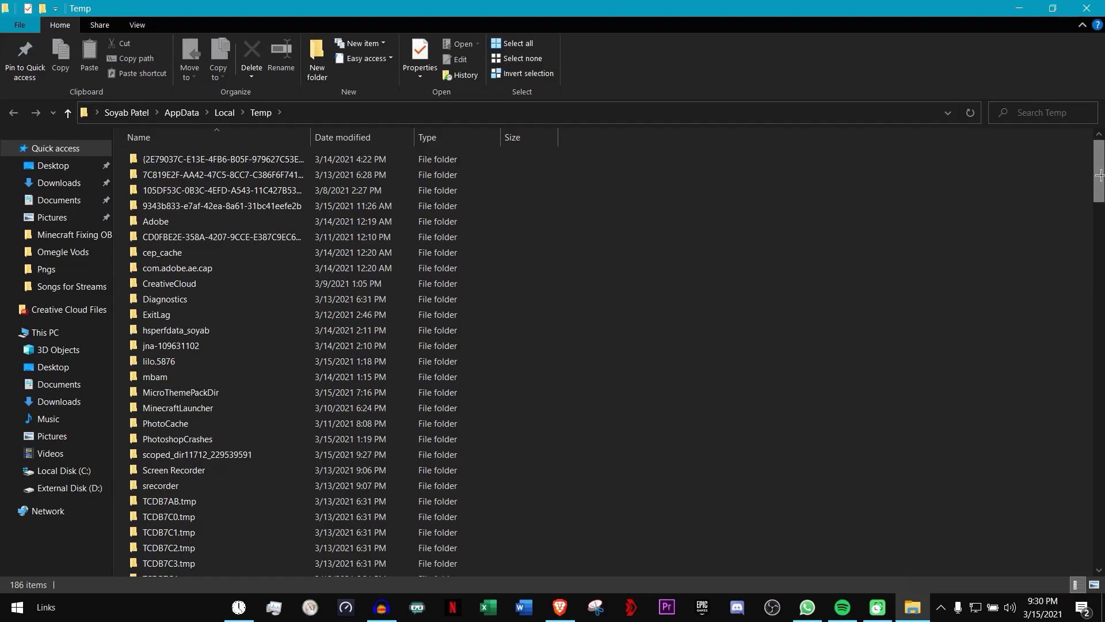
# Delete everything in the user's Temp folder, skipping all items in use and granting administrator permission for the rest
pyautogui.moveTo(1099, 175); pyautogui.dragTo(766, 372)
pyautogui.hotkey('ctrl', 'a')
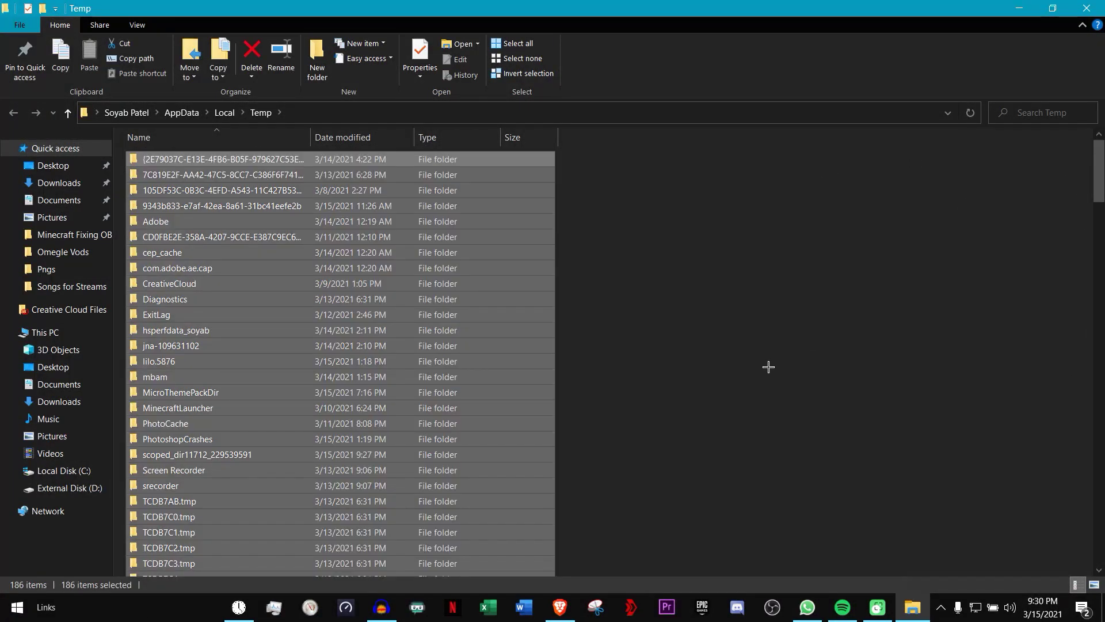
pyautogui.press('Delete')
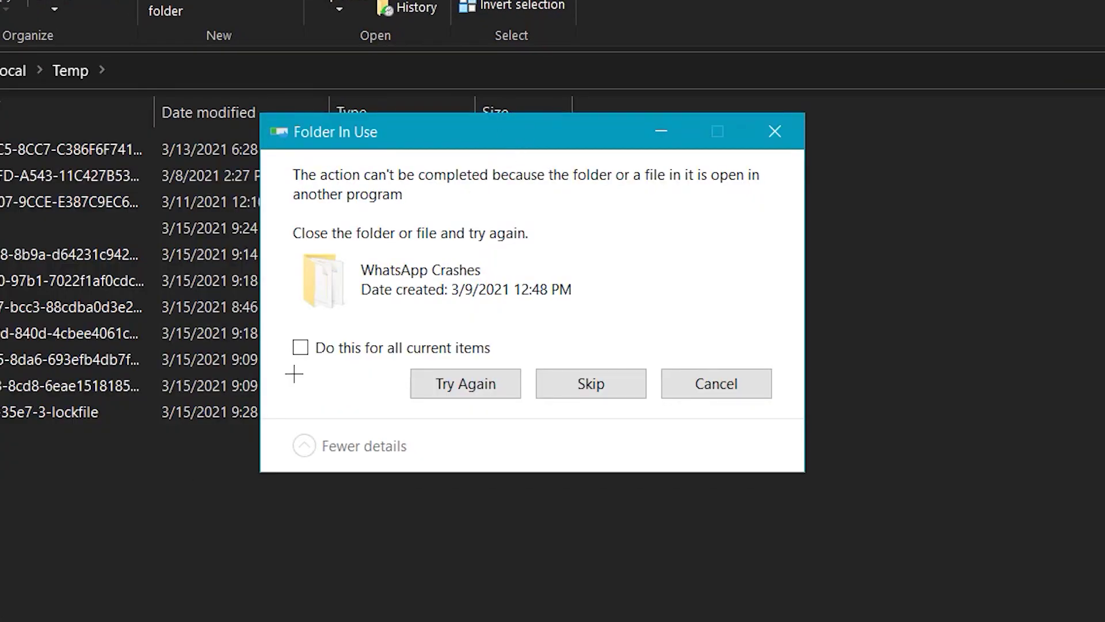
pyautogui.click(321, 348)
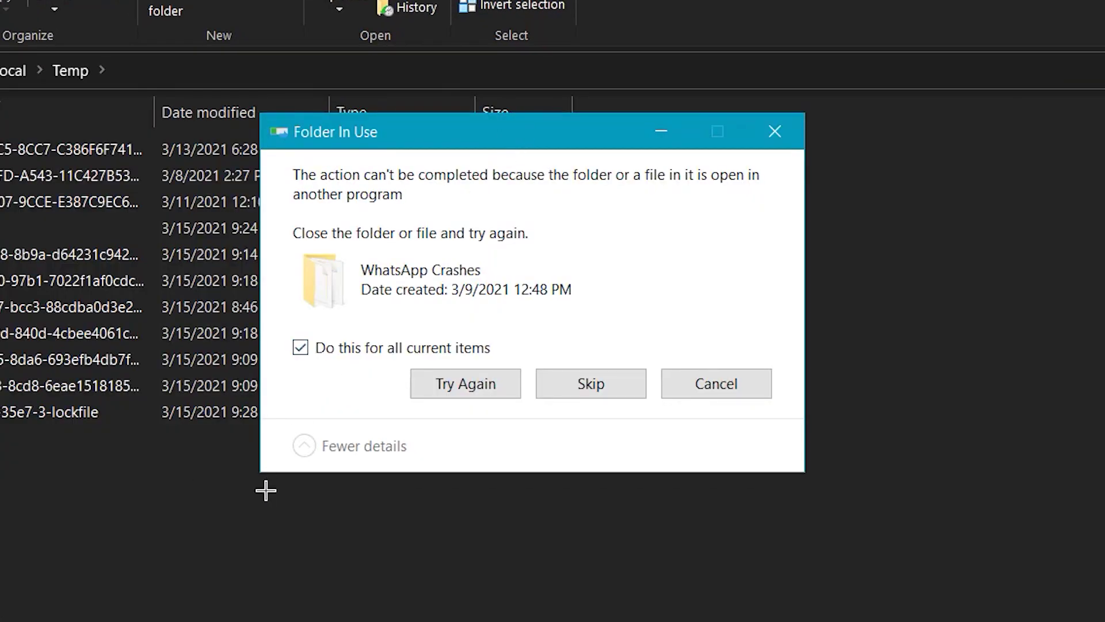
pyautogui.click(607, 394)
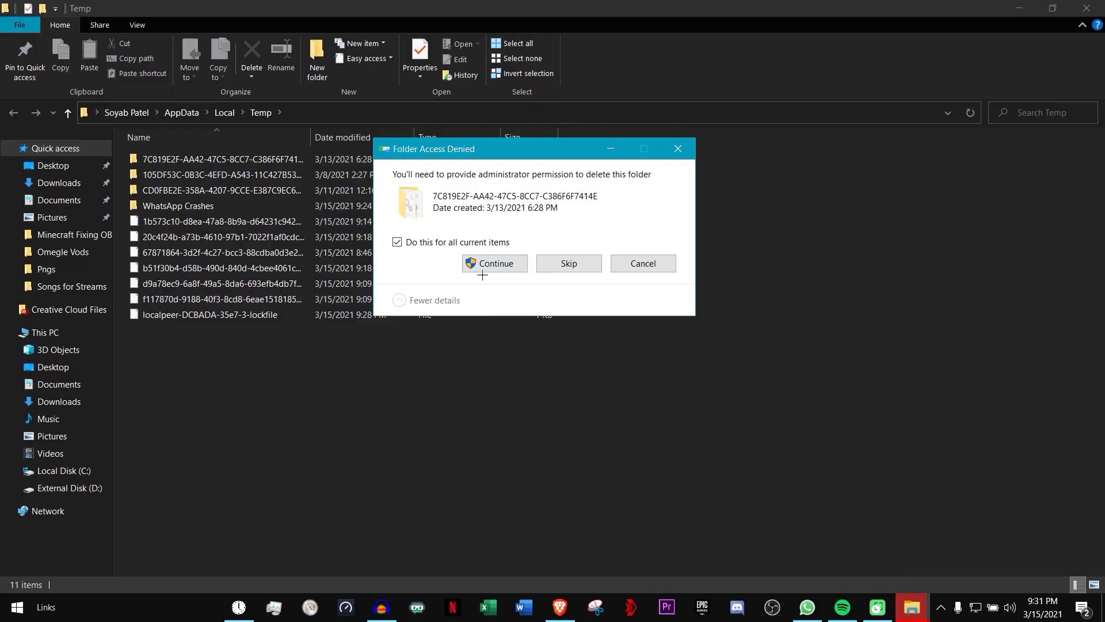
pyautogui.click(484, 267)
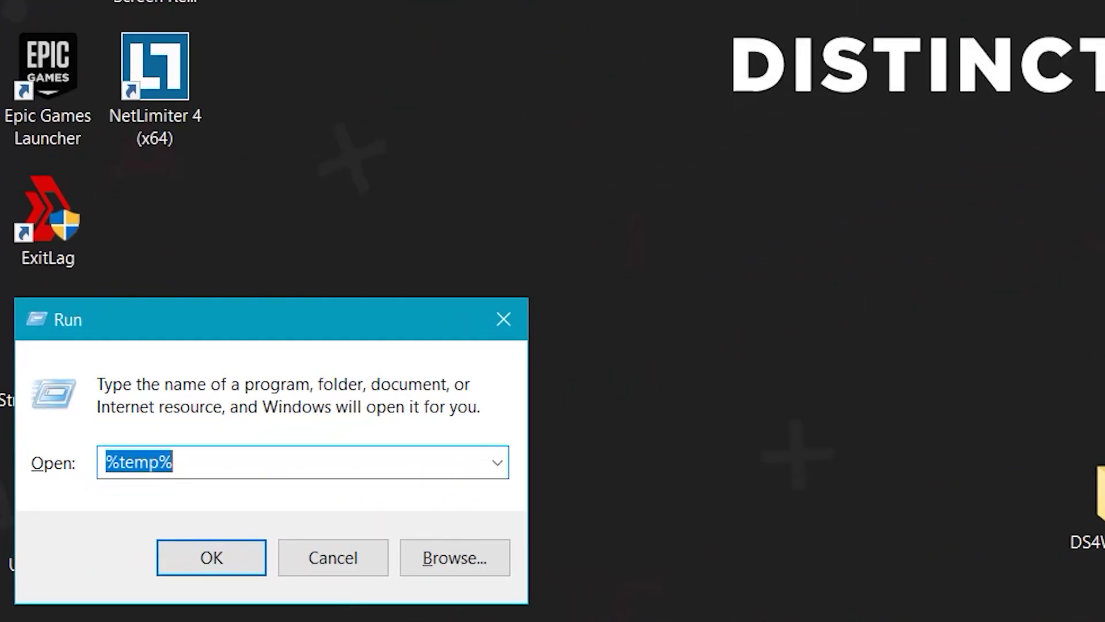
# Open the Windows Temp folder on drive C by running temp
pyautogui.write('%temp')
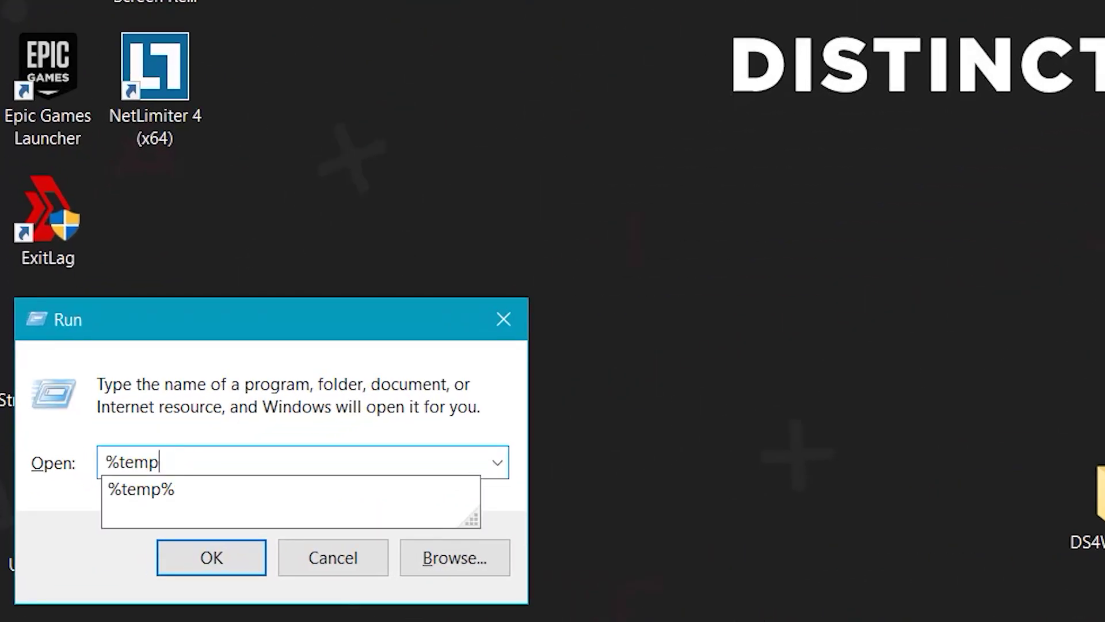
pyautogui.press('Delete')
pyautogui.press('Return')
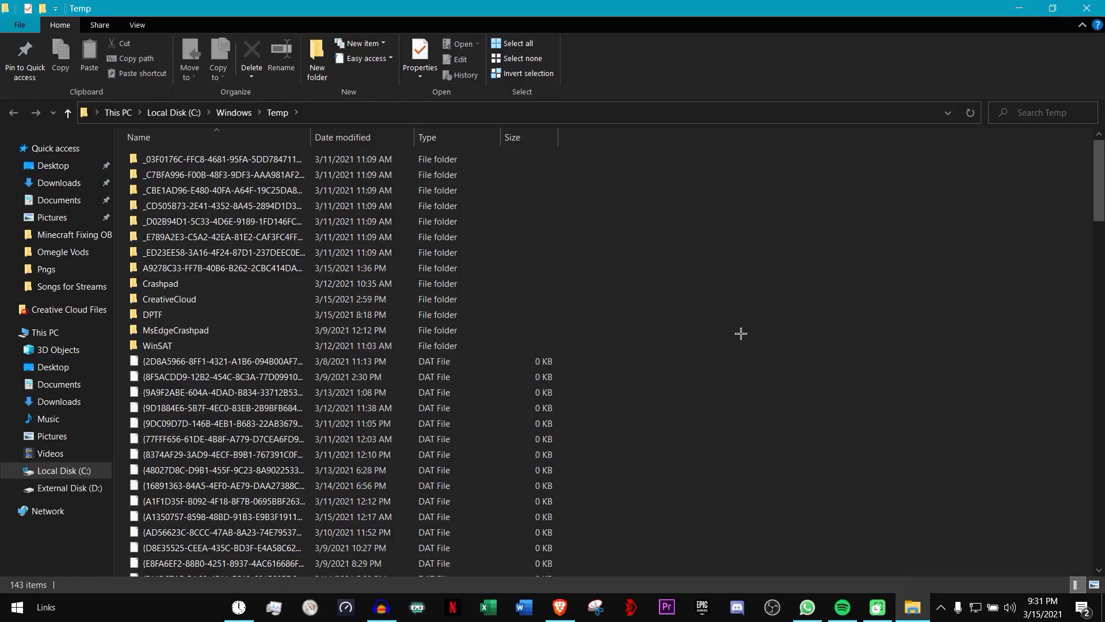
# Delete everything in the Windows Temp folder, skipping all files and folders in use, and close the folder window
pyautogui.scroll(-10, 739, 324)
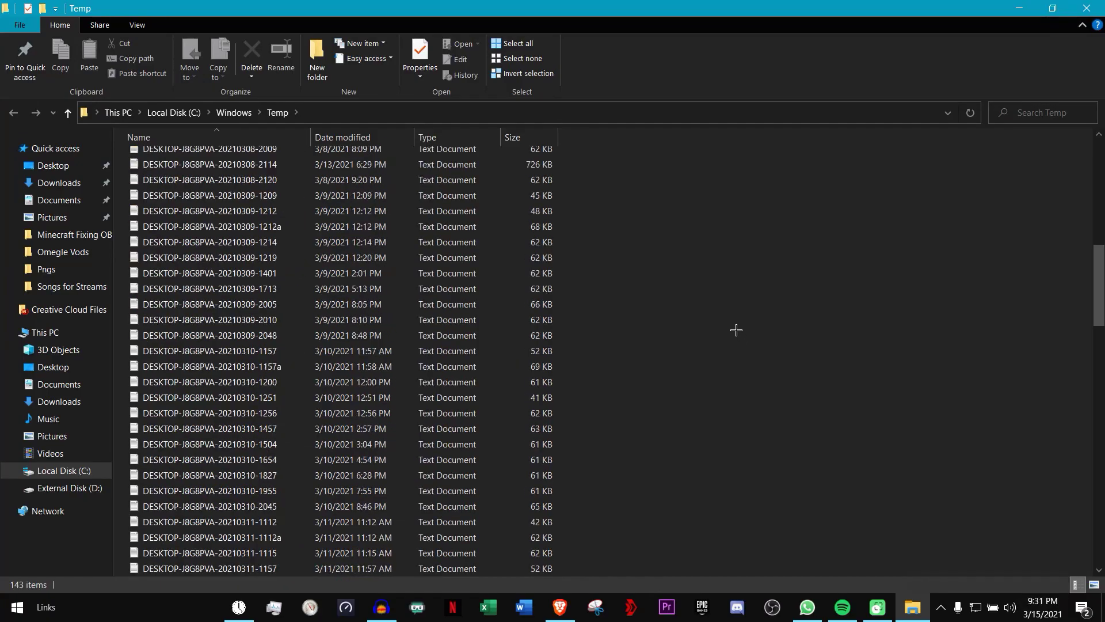
pyautogui.scroll(10, 739, 325)
pyautogui.hotkey('ctrl', 'a')
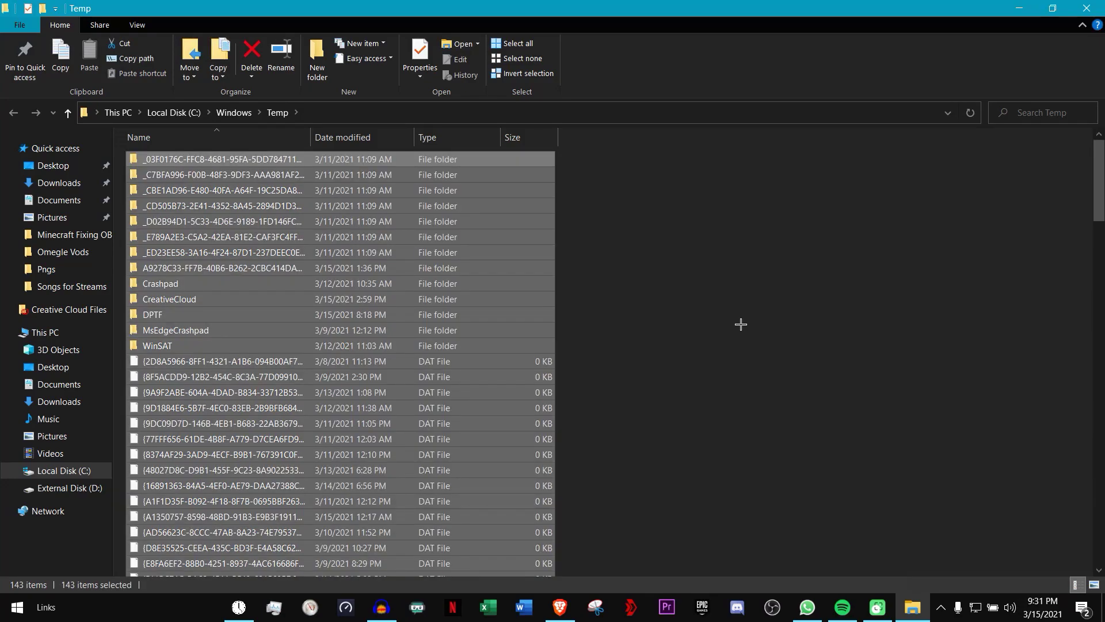
pyautogui.press('Delete')
pyautogui.click(513, 262)
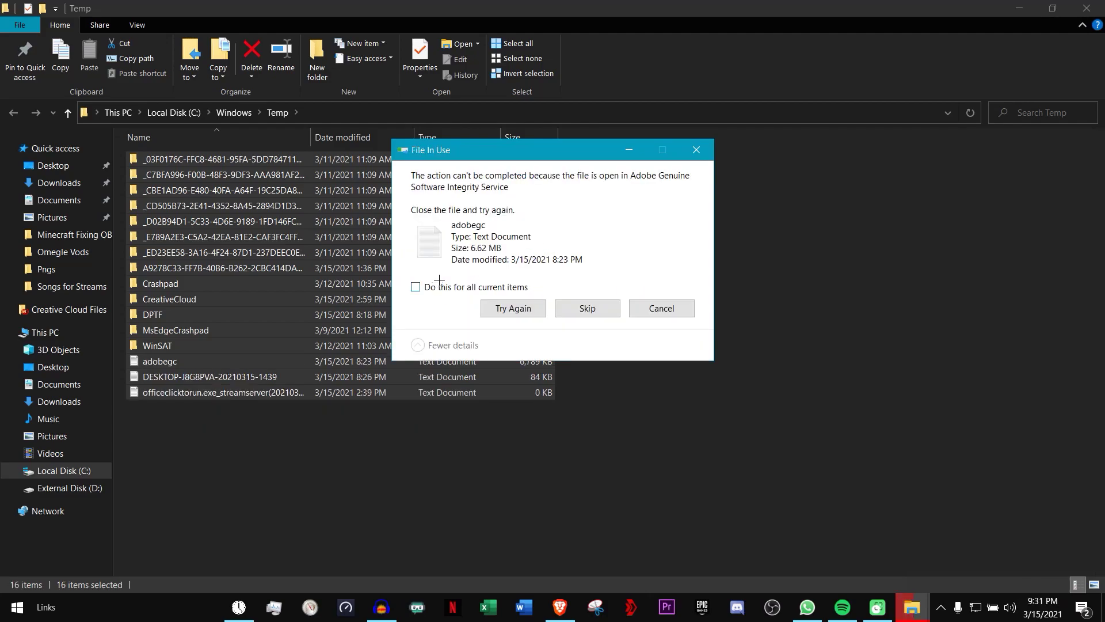
pyautogui.click(444, 287)
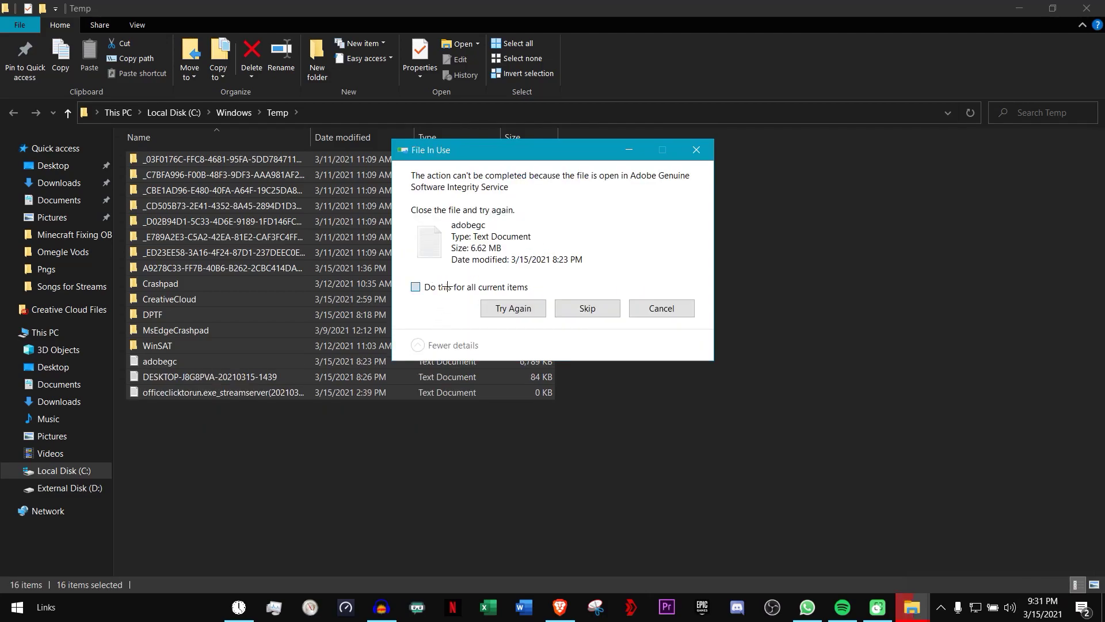
pyautogui.click(587, 308)
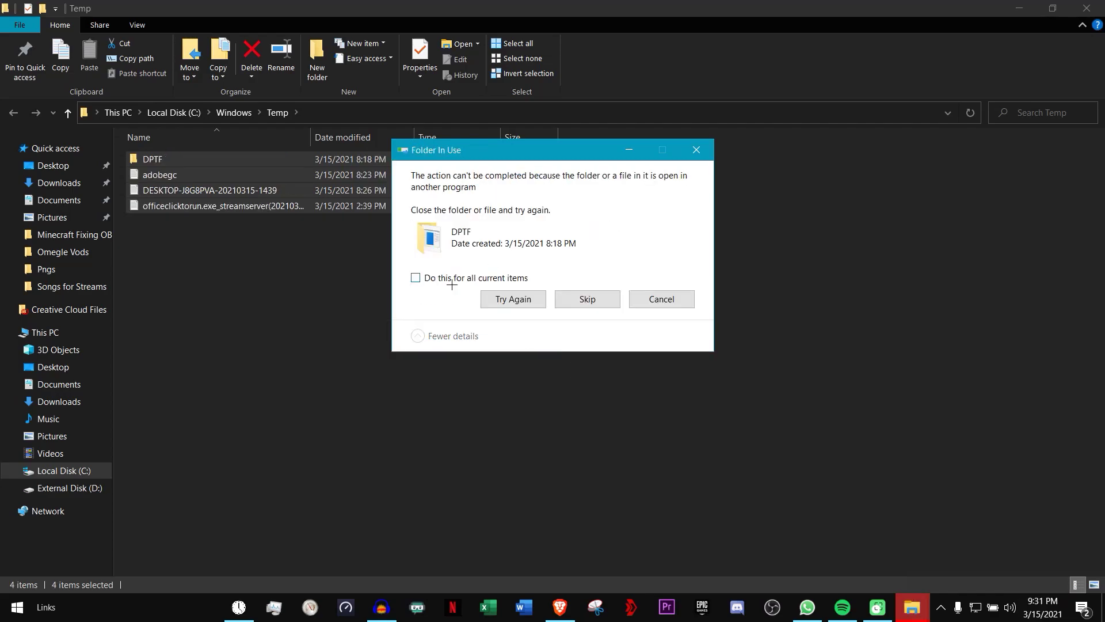
pyautogui.click(449, 280)
pyautogui.click(587, 300)
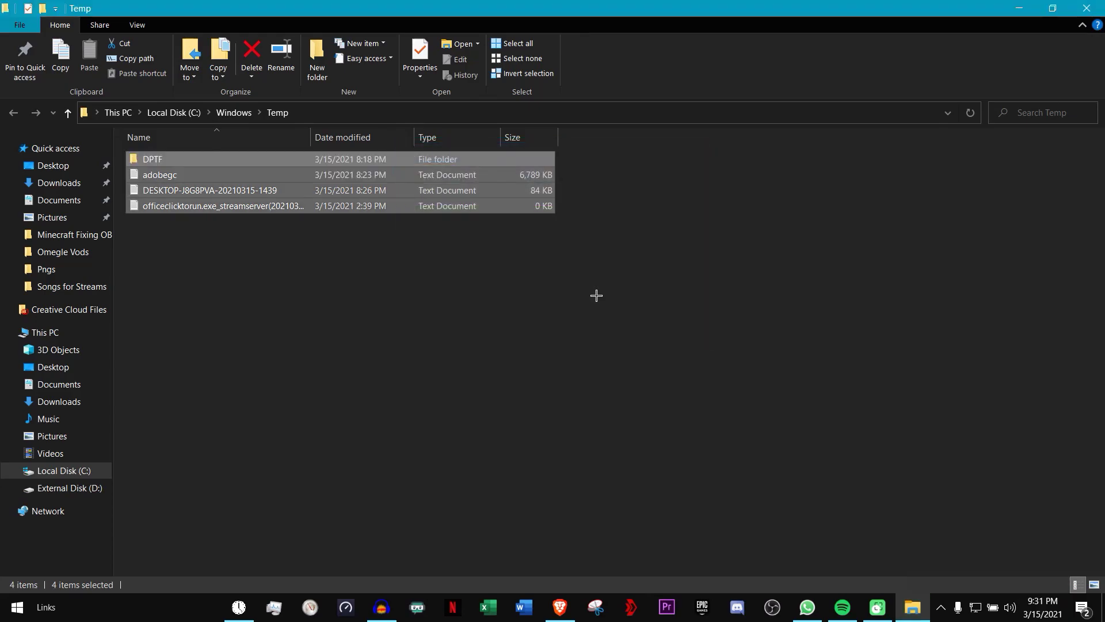
pyautogui.click(1087, 8)
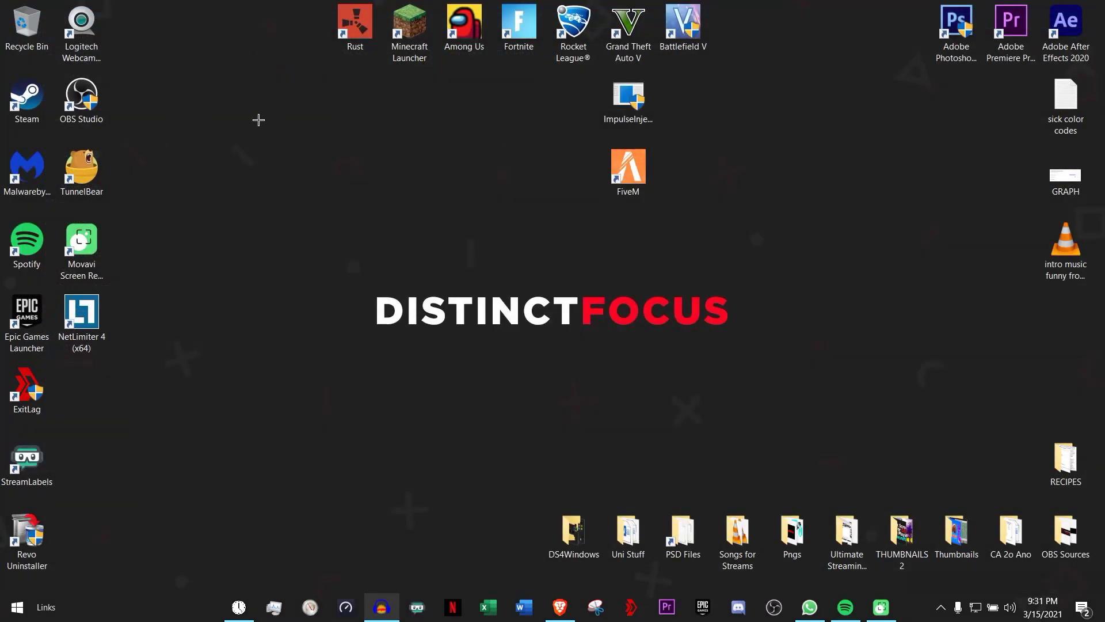
# Empty the Recycle Bin, permanently deleting all of its items
pyautogui.rightClick(34, 29)
pyautogui.click(63, 57)
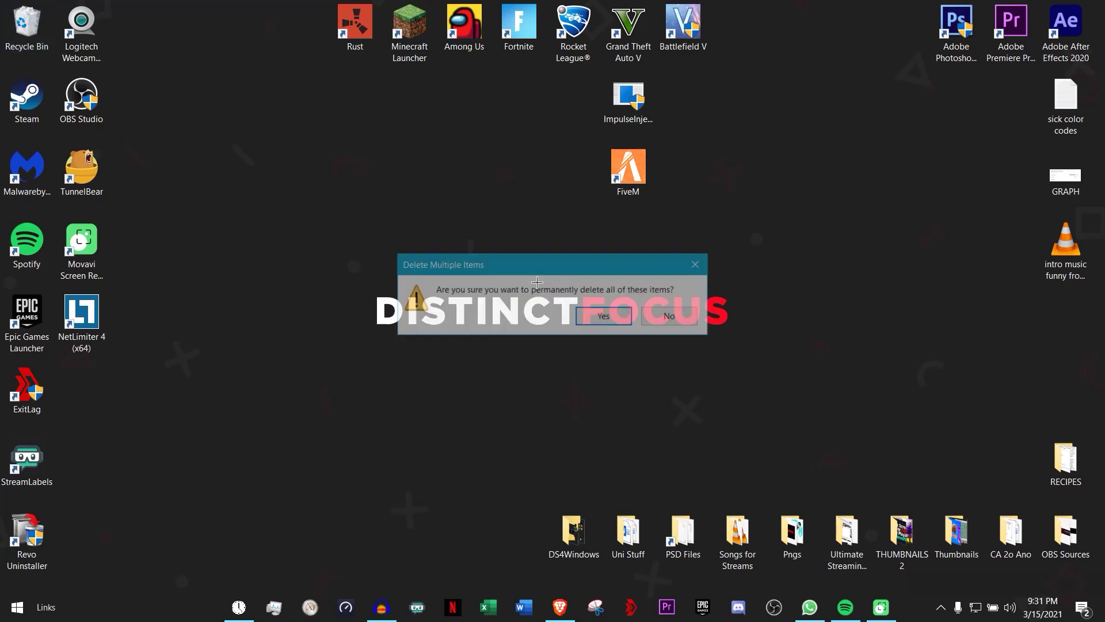
pyautogui.click(604, 316)
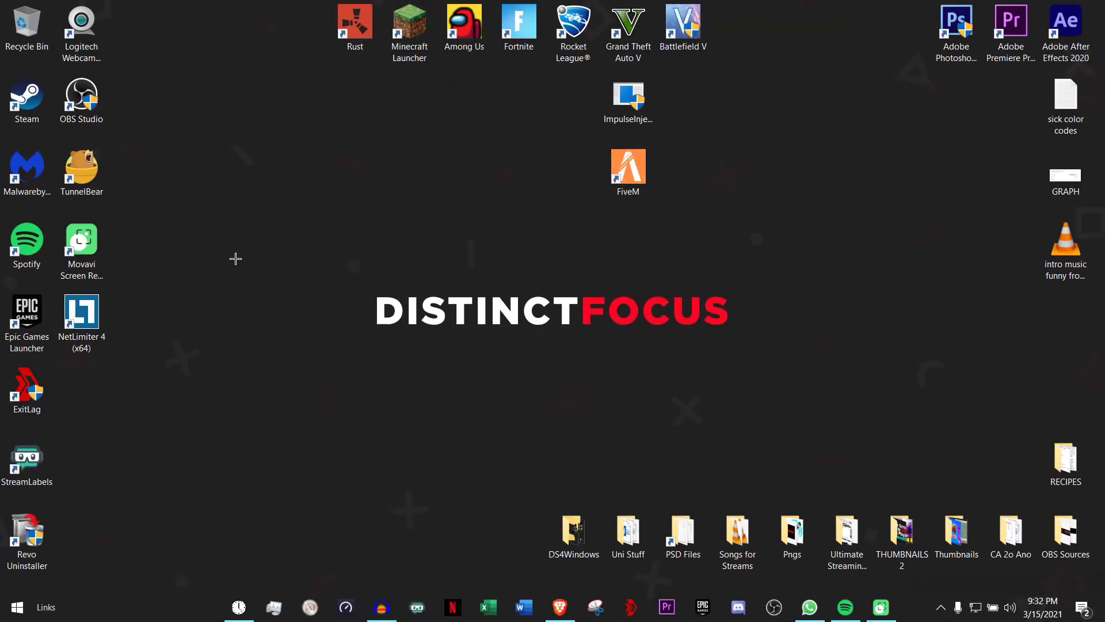
# Open the program-specific 3D settings in NVIDIA Control Panel and choose Fortnite (fortniteclient-win64-shipping.exe) as the program to customize
pyautogui.rightClick(265, 170)
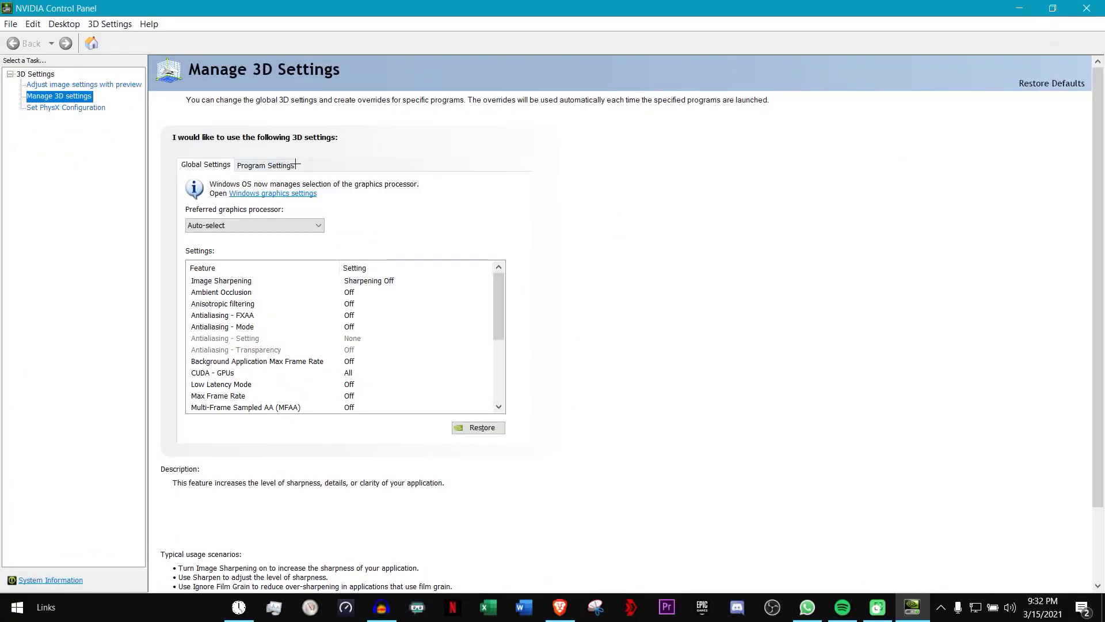
pyautogui.click(271, 165)
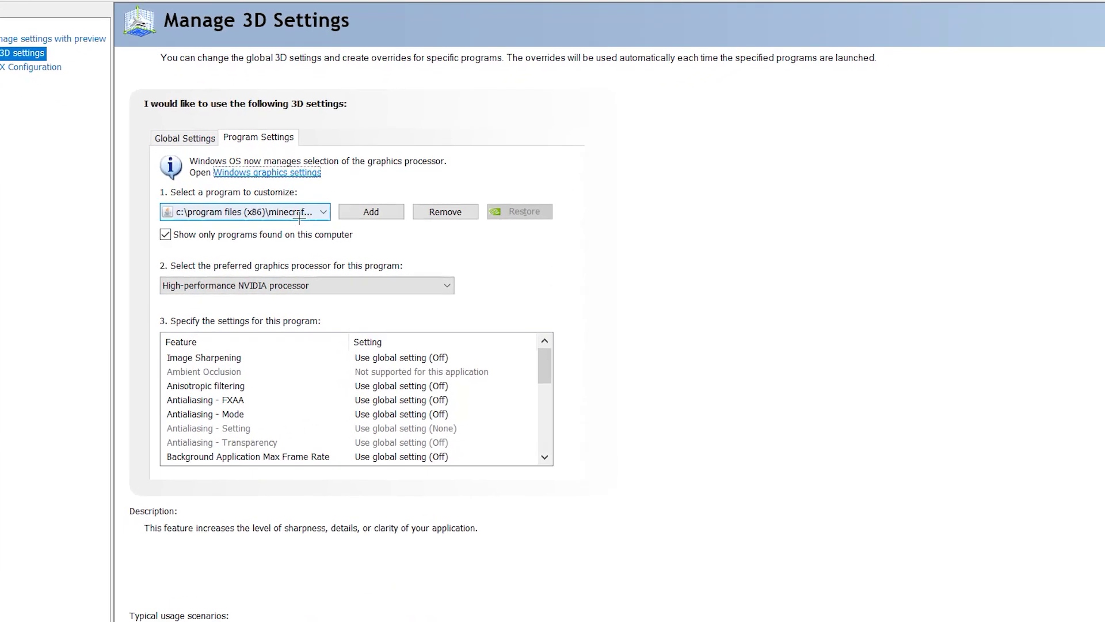
pyautogui.click(299, 213)
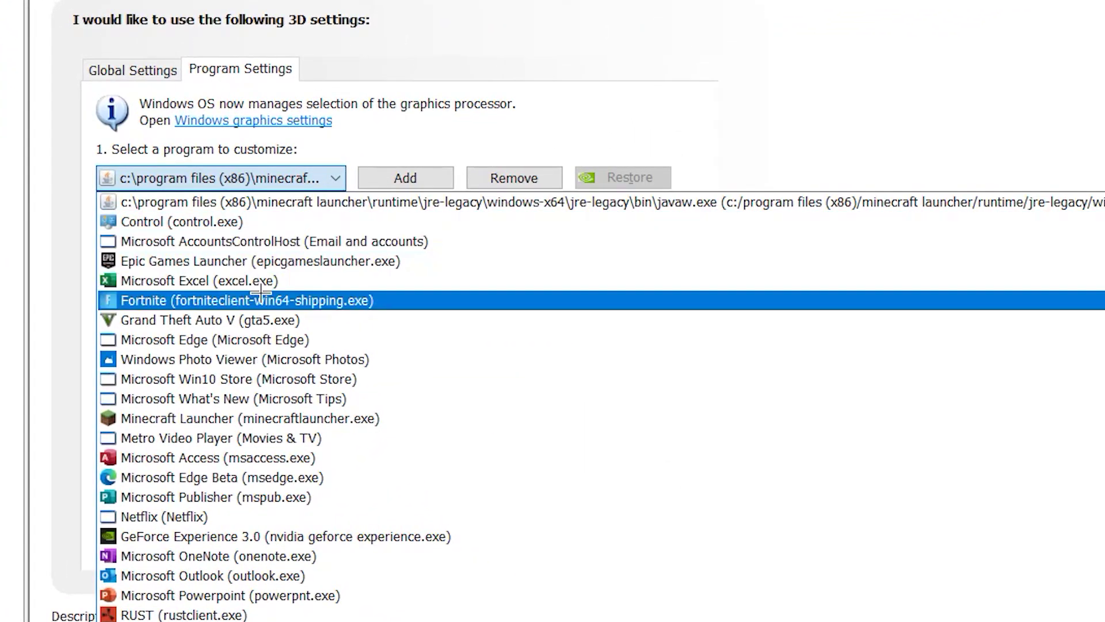
pyautogui.click(180, 304)
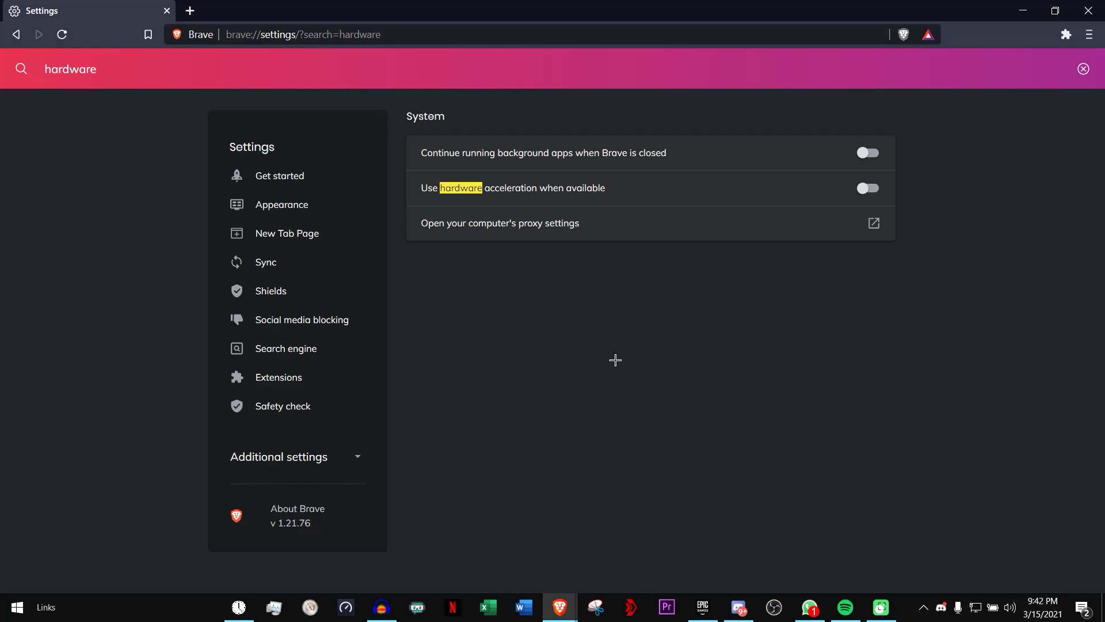
# In Brave's system settings, switch "Use hardware acceleration when available" on and back off
pyautogui.click(870, 190)
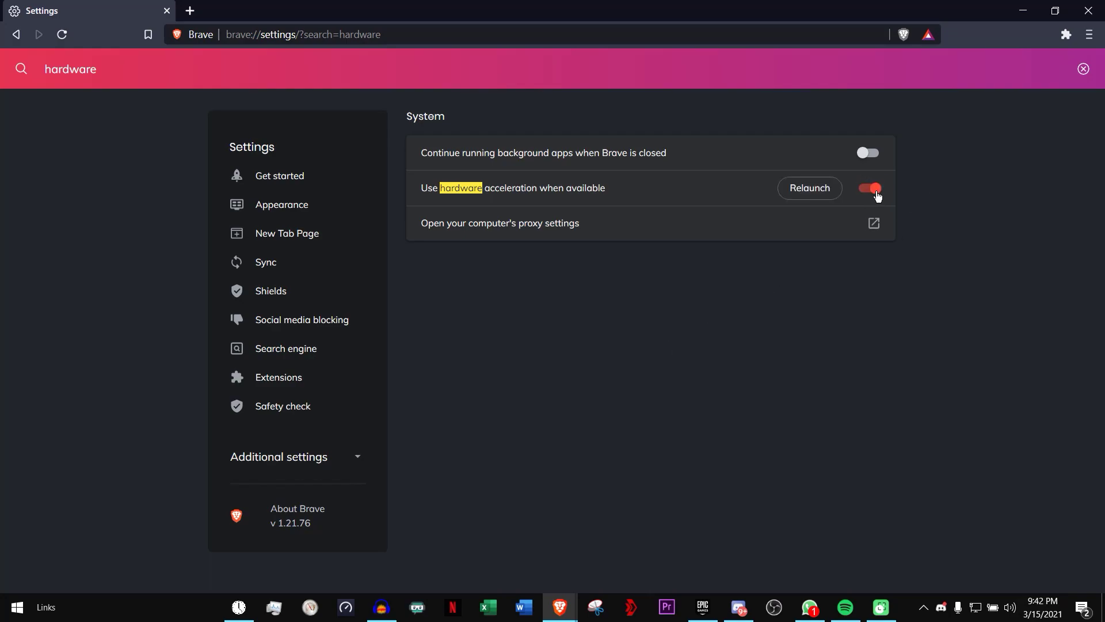
pyautogui.click(876, 193)
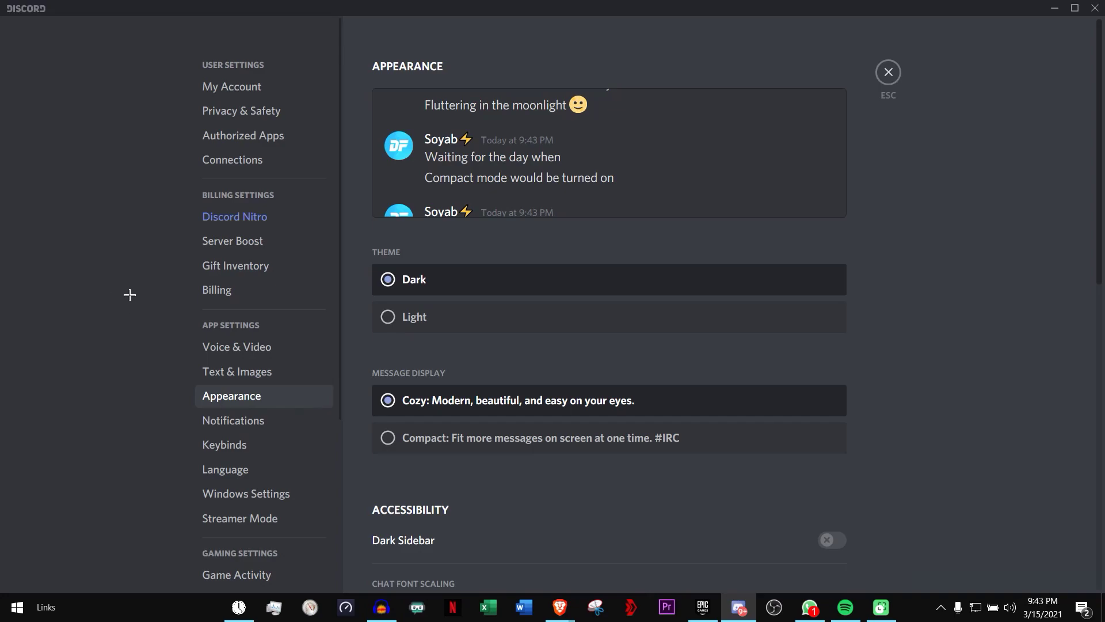
# In Discord's Appearance settings, start switching Hardware Acceleration on, then cancel the change and its relaunch
pyautogui.scroll(-2, 130, 295)
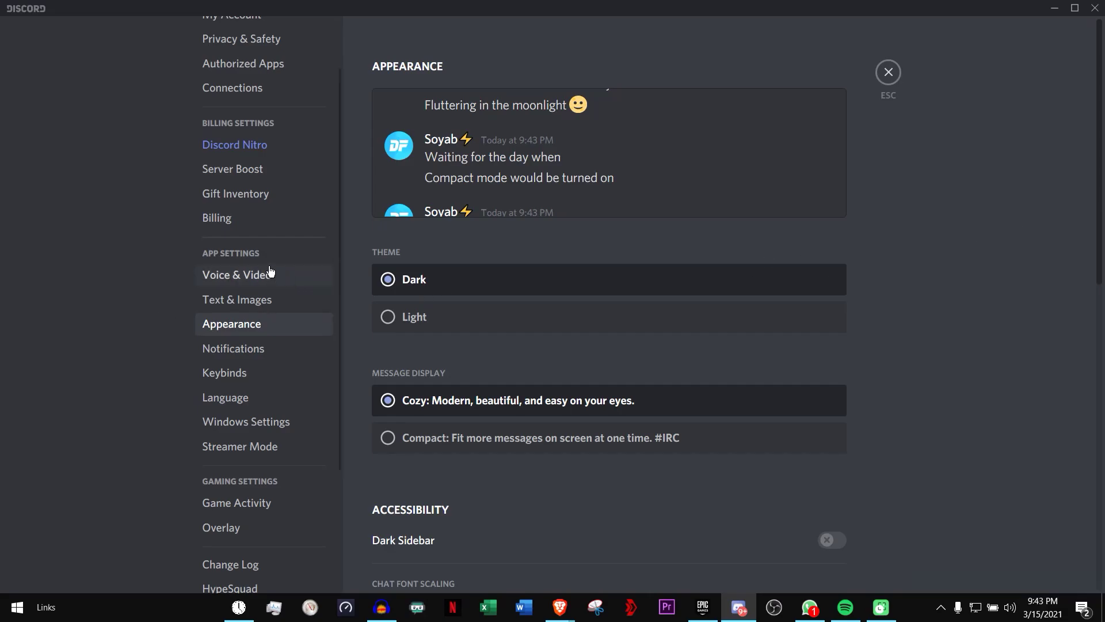
pyautogui.scroll(2, 265, 279)
pyautogui.scroll(-2, 149, 352)
pyautogui.scroll(-9, 893, 282)
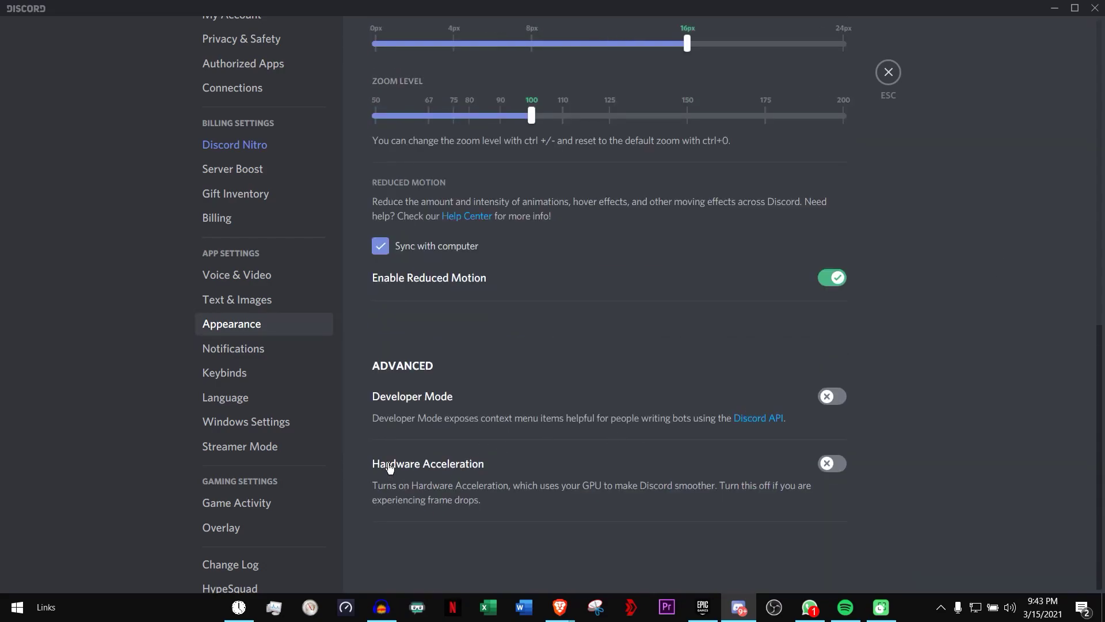
pyautogui.click(831, 464)
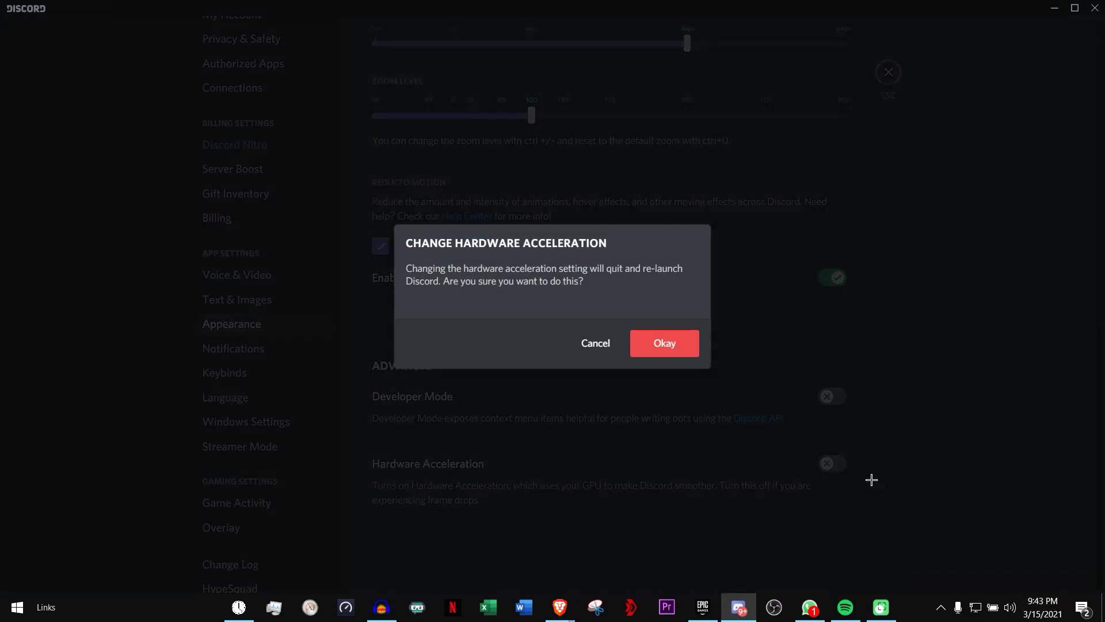
pyautogui.click(594, 345)
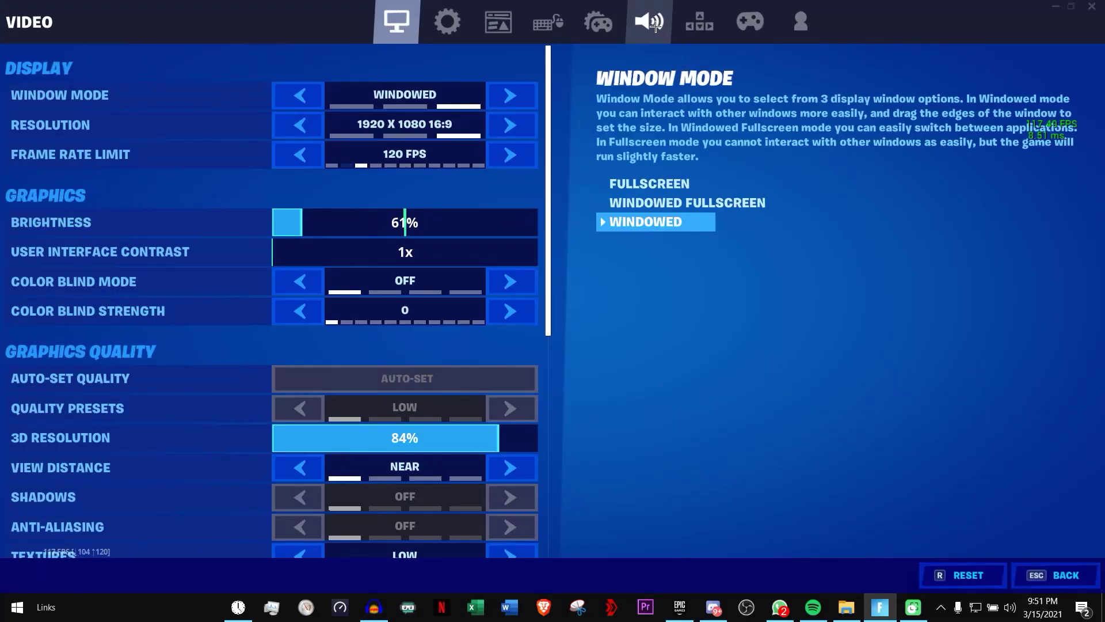
# In Fortnite's audio settings, switch Sound Quality to High and back to Low
pyautogui.click(649, 21)
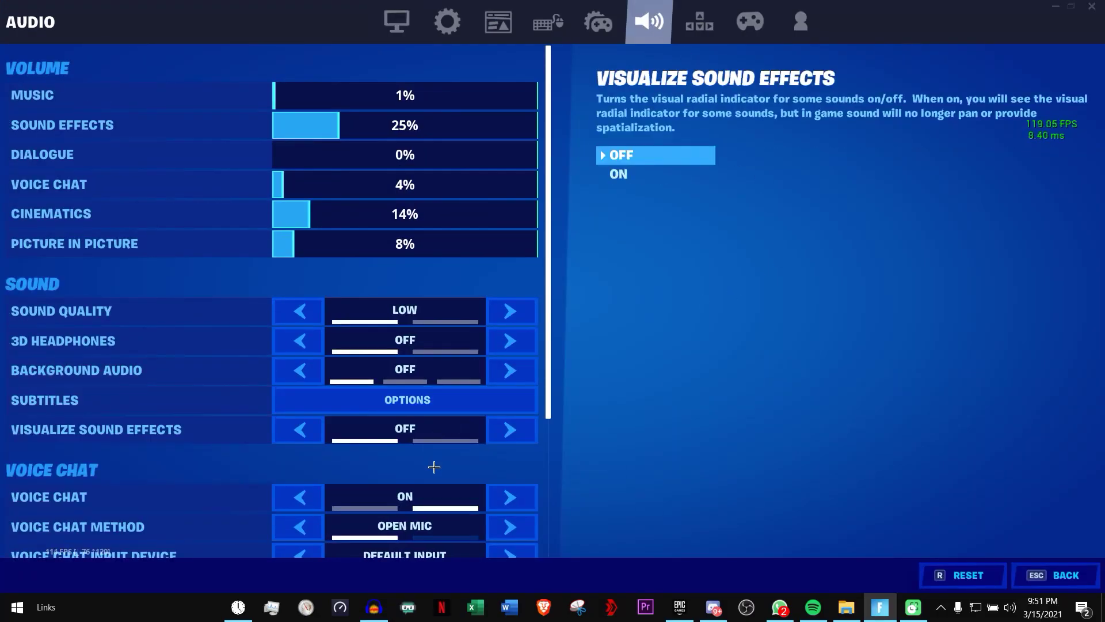
pyautogui.scroll(-2, 434, 464)
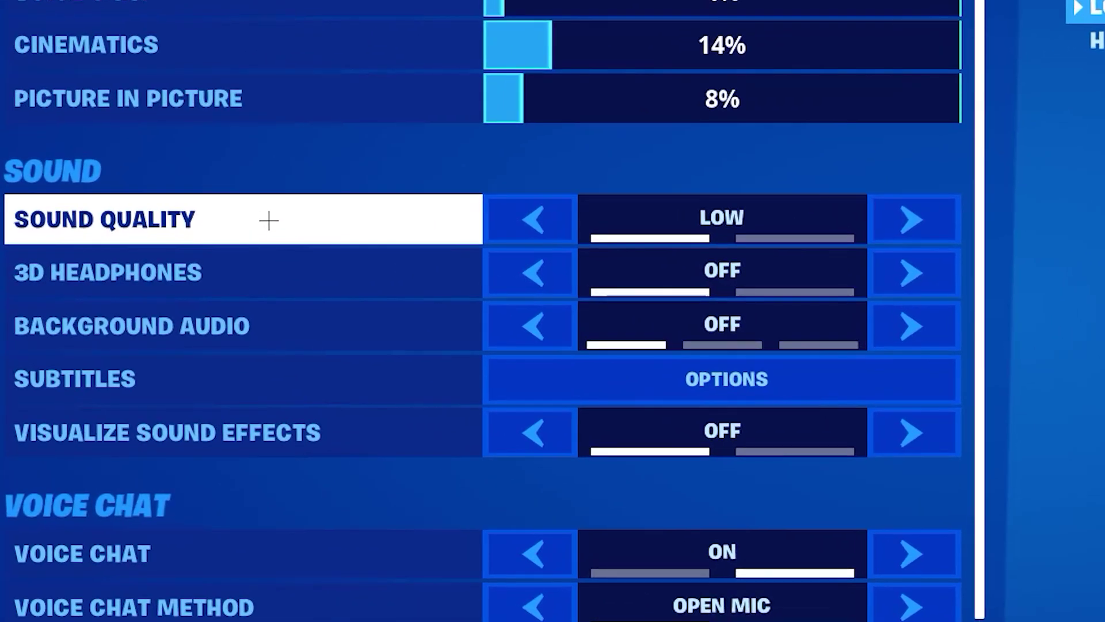
pyautogui.click(919, 227)
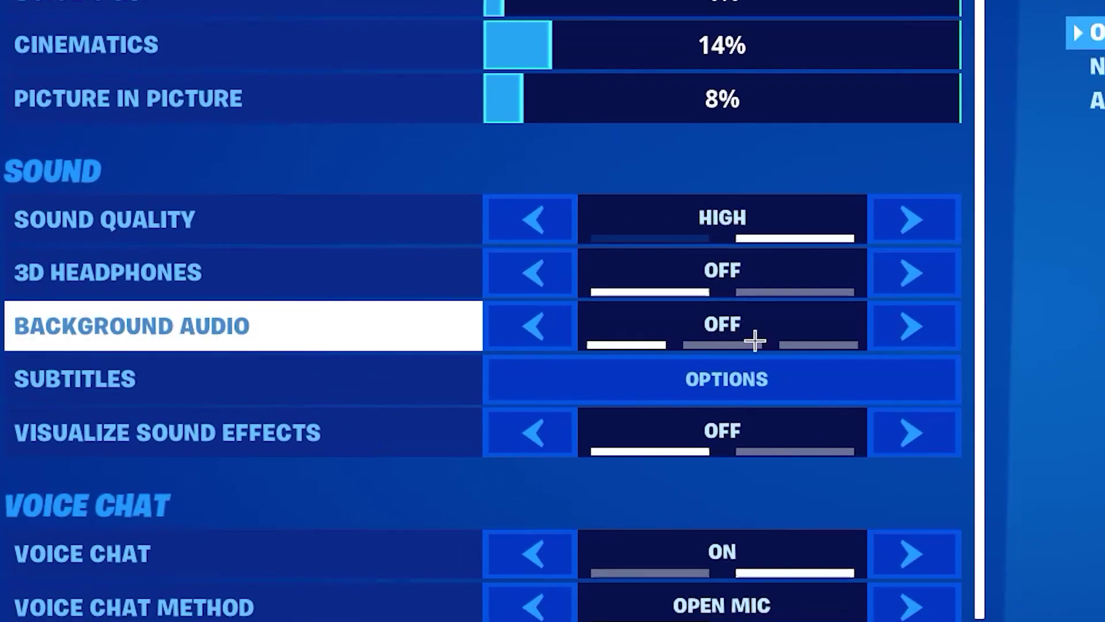
pyautogui.click(535, 219)
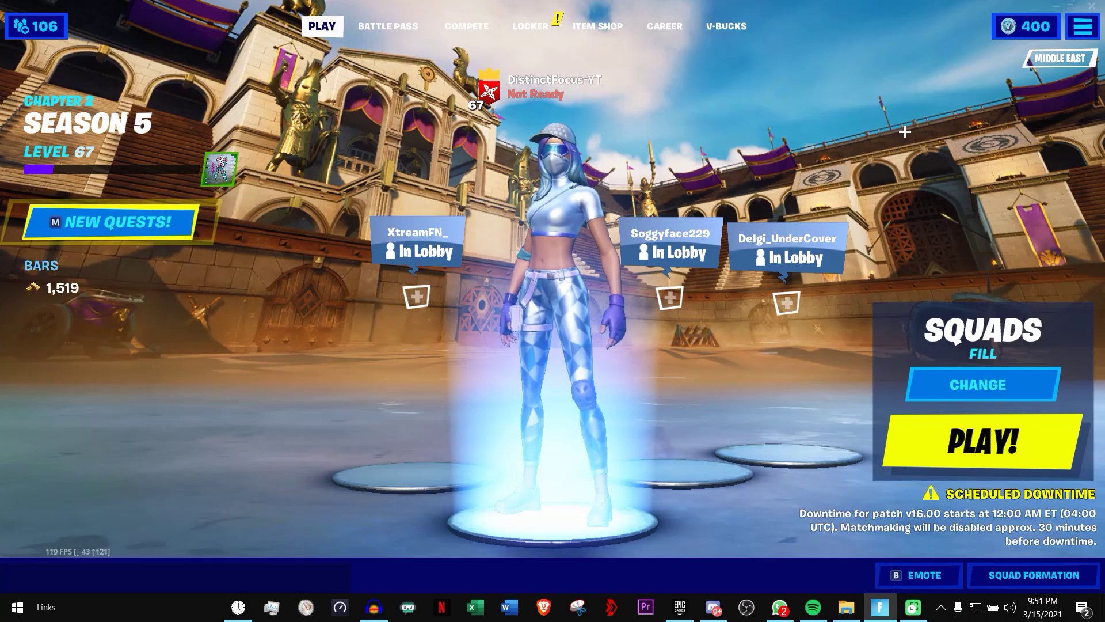
# Open Fortnite's video settings from the lobby and examine the graphics quality and advanced graphics options, including the rendering mode
pyautogui.click(1082, 26)
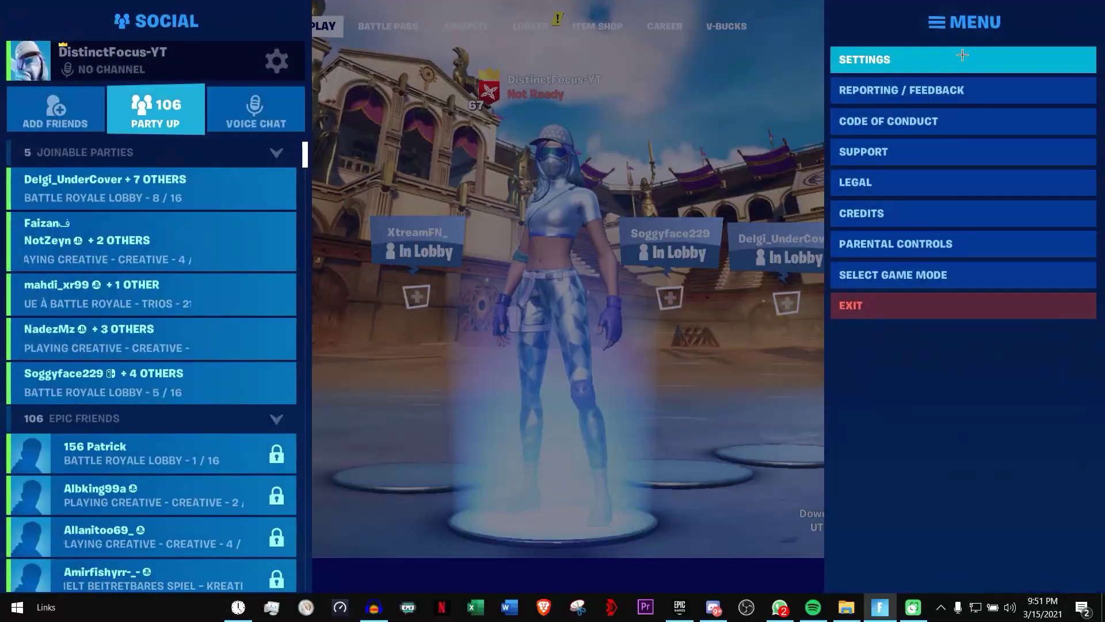
pyautogui.click(963, 54)
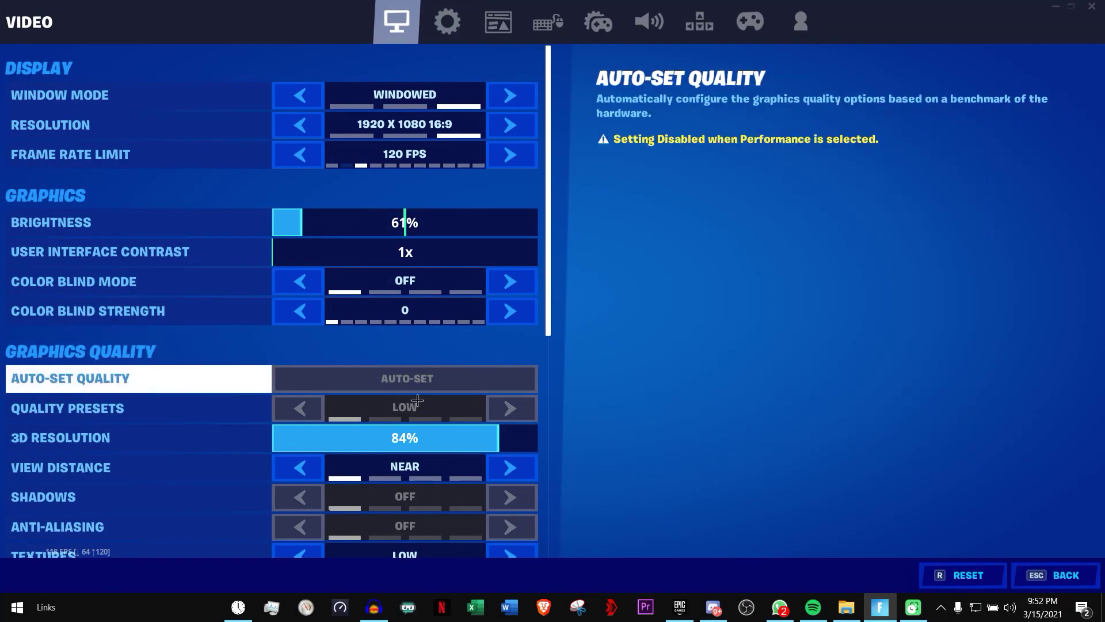
pyautogui.scroll(-5, 417, 403)
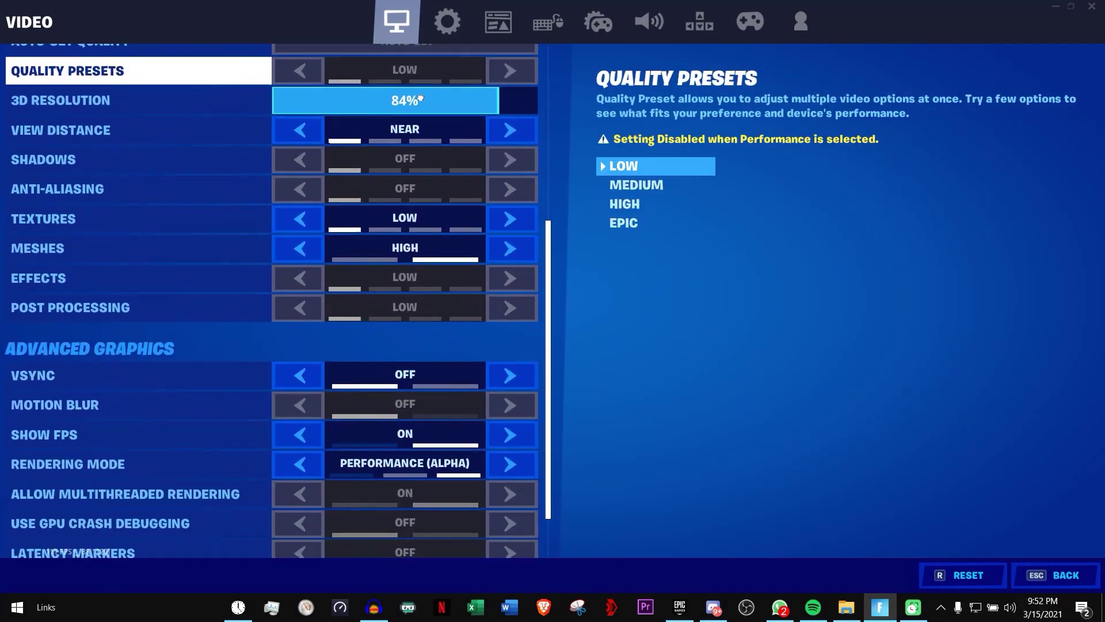
pyautogui.scroll(-3, 419, 172)
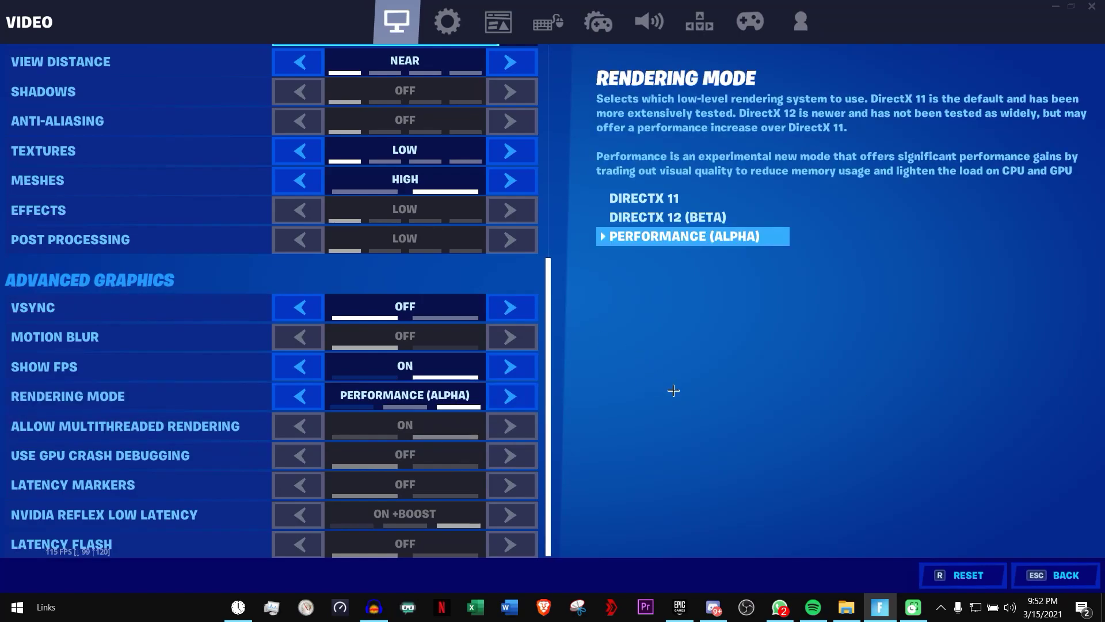
pyautogui.scroll(3, 507, 354)
pyautogui.scroll(5, 506, 345)
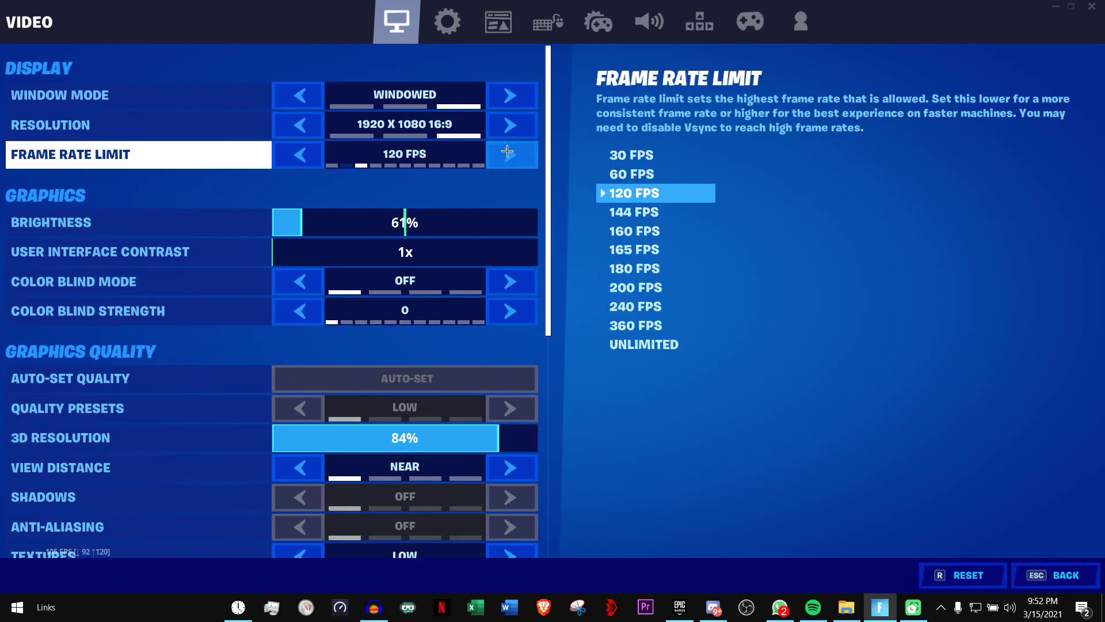
# Set the game's window mode to Fullscreen and apply the change
pyautogui.click(511, 95)
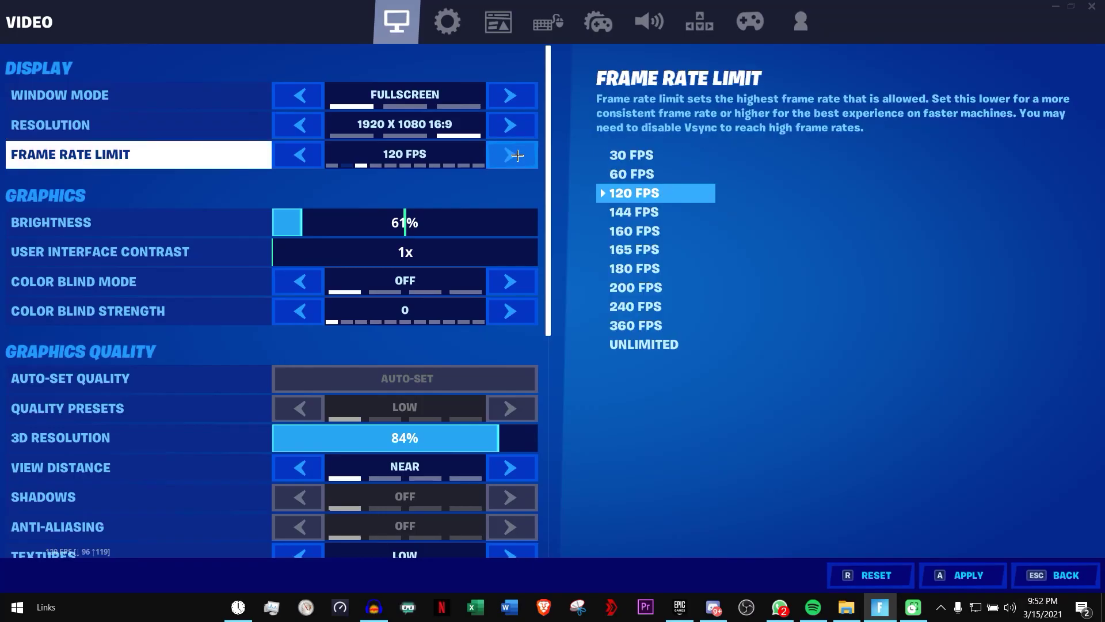
pyautogui.press('a')
pyautogui.press('Return')
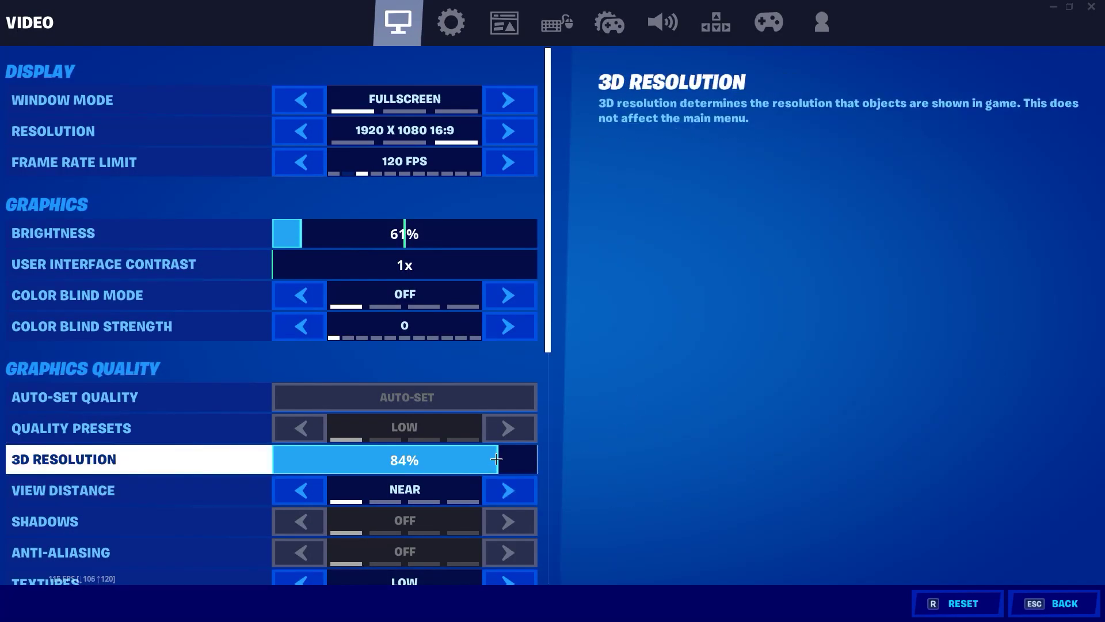
# Set the 3D resolution to 90%
pyautogui.moveTo(493, 460)
pyautogui.mouseDown()
pyautogui.moveTo(390, 460)
pyautogui.moveTo(511, 460)
pyautogui.mouseUp()
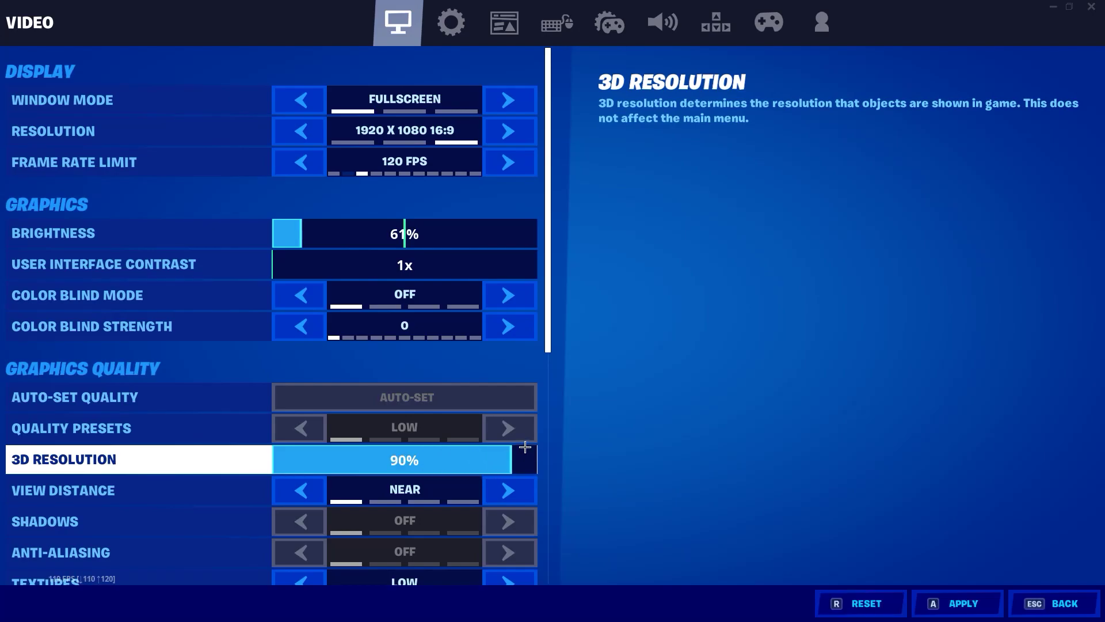